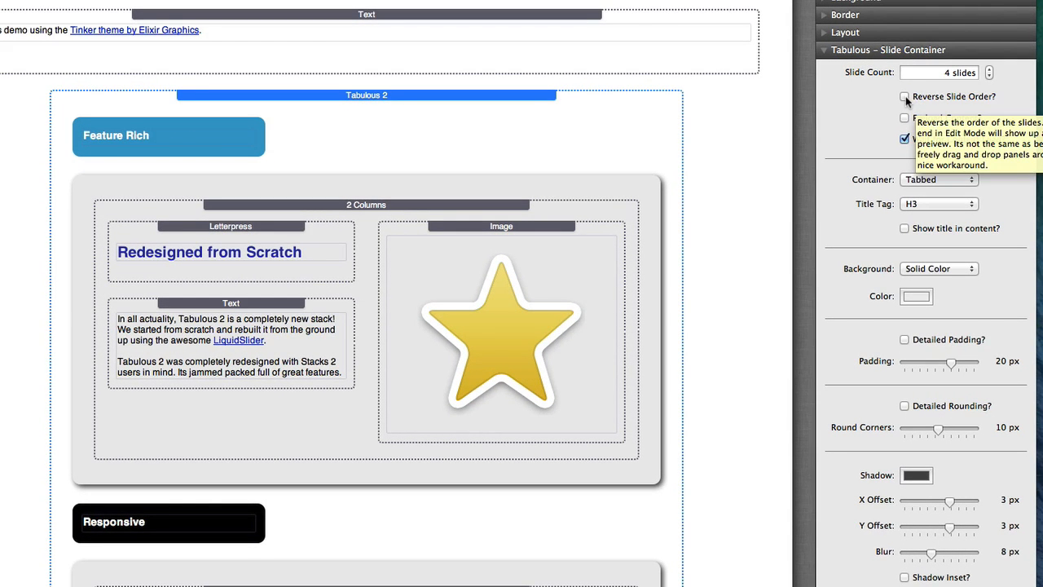
Step: Enable Reverse Slide Order on the Tabulous 2 stack, look through its slides, and disable the option again
{"action": "left_click", "coordinate": [905, 97]}
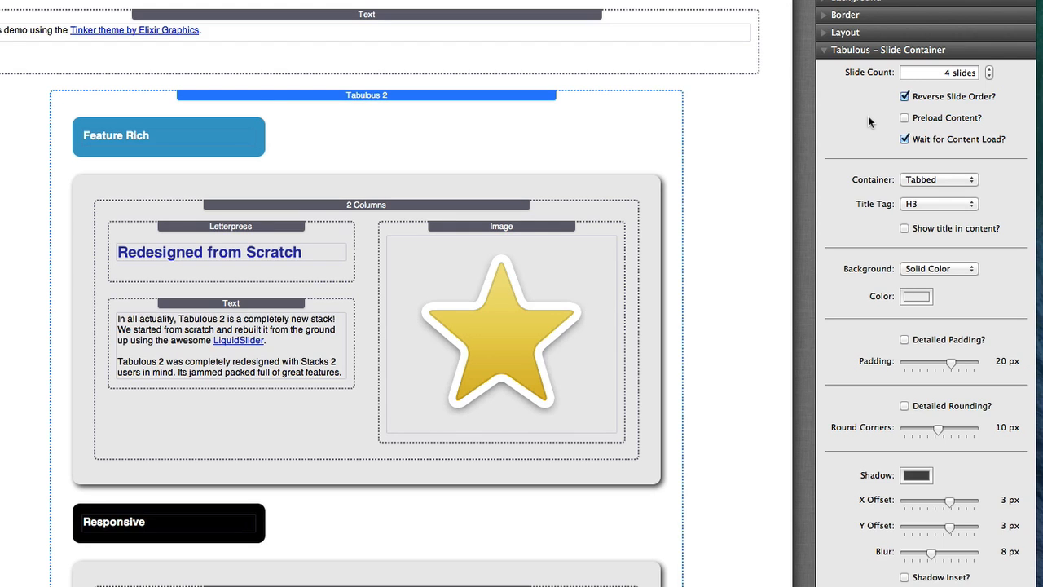
{"action": "scroll", "coordinate": [608, 148], "scroll_direction": "down", "scroll_amount": 10}
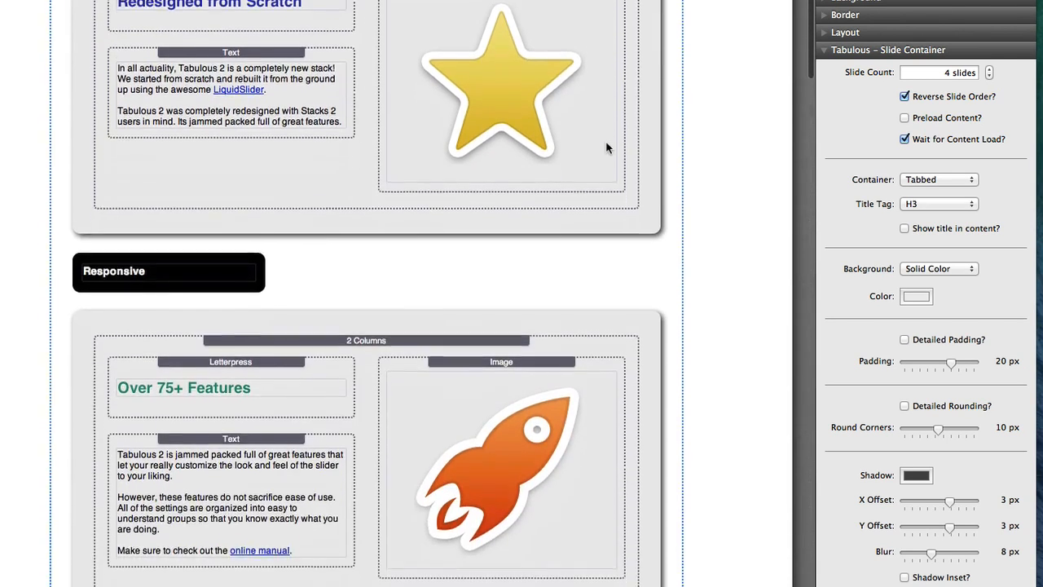
{"action": "scroll", "coordinate": [607, 147], "scroll_direction": "down", "scroll_amount": 14}
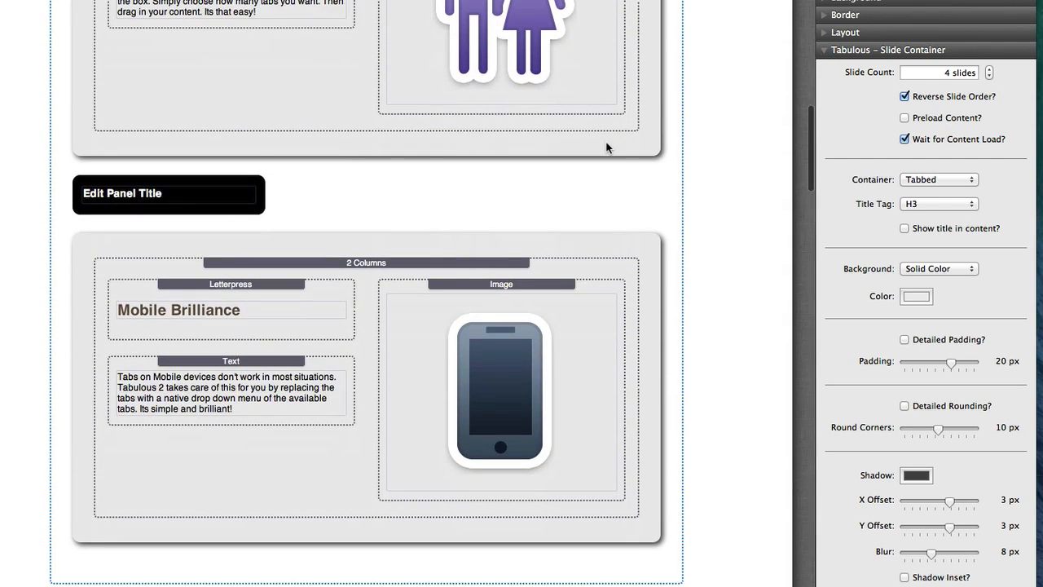
{"action": "scroll", "coordinate": [606, 148], "scroll_direction": "up", "scroll_amount": 20}
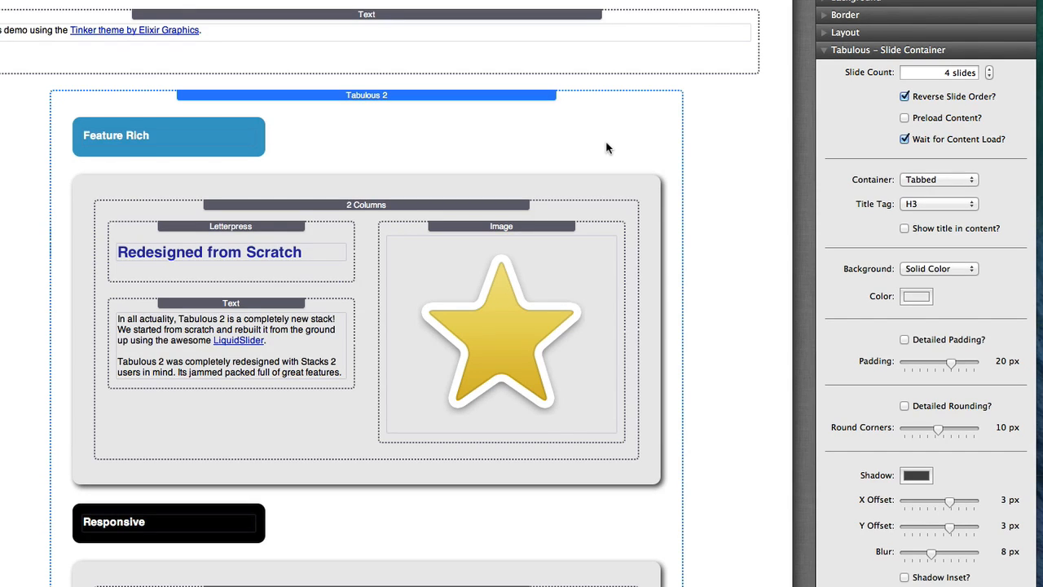
{"action": "left_click", "coordinate": [905, 97]}
Step: Examine the choices offered for Slide Effect, CSS3 In and CSS3 Out in the Tabulous slide transition settings
{"action": "scroll", "coordinate": [909, 190], "scroll_direction": "down", "scroll_amount": 5}
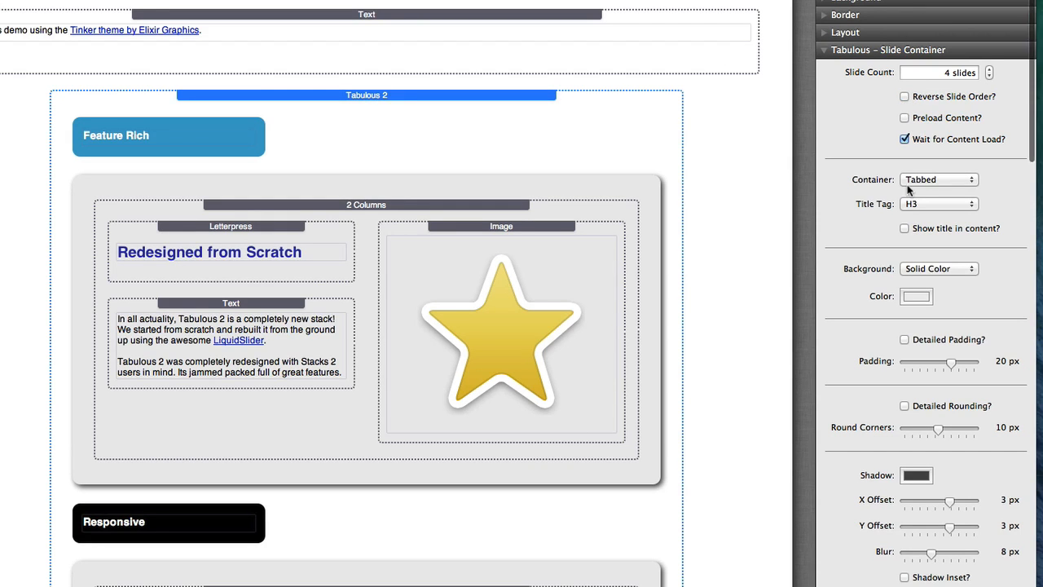
{"action": "scroll", "coordinate": [908, 190], "scroll_direction": "down", "scroll_amount": 10}
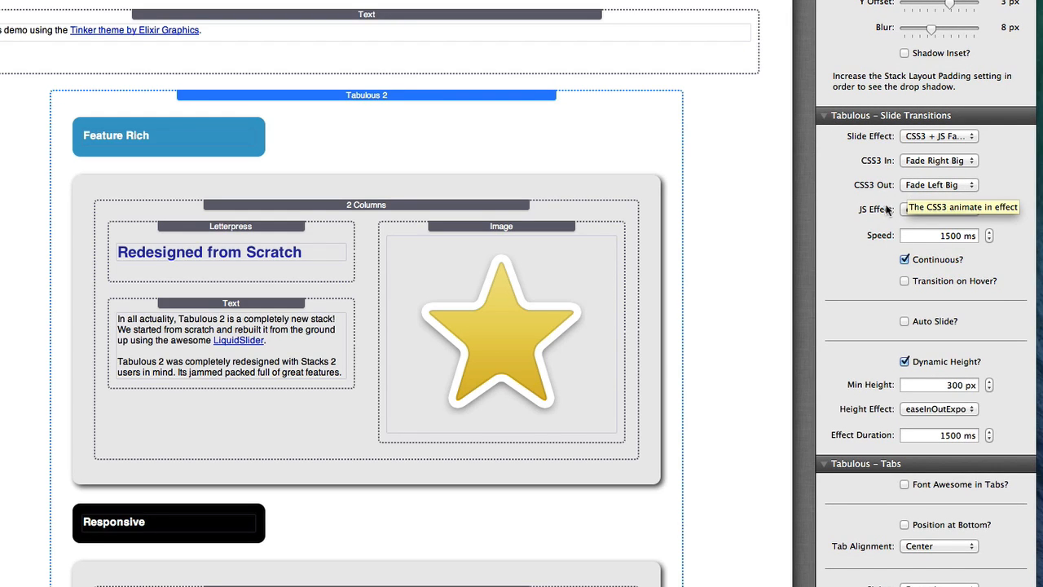
{"action": "left_click", "coordinate": [931, 138]}
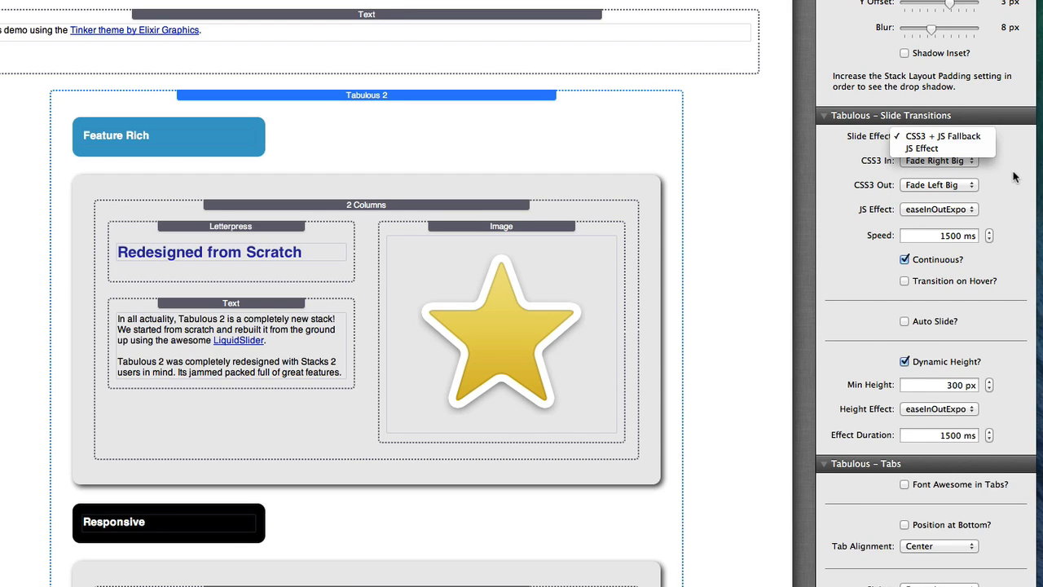
{"action": "left_click", "coordinate": [1015, 177]}
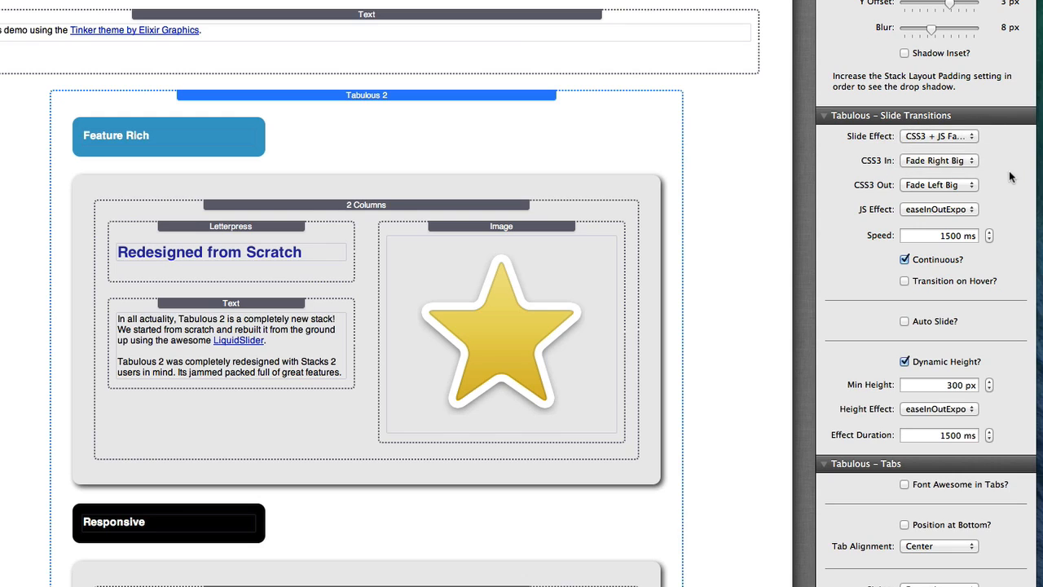
{"action": "left_click", "coordinate": [967, 163]}
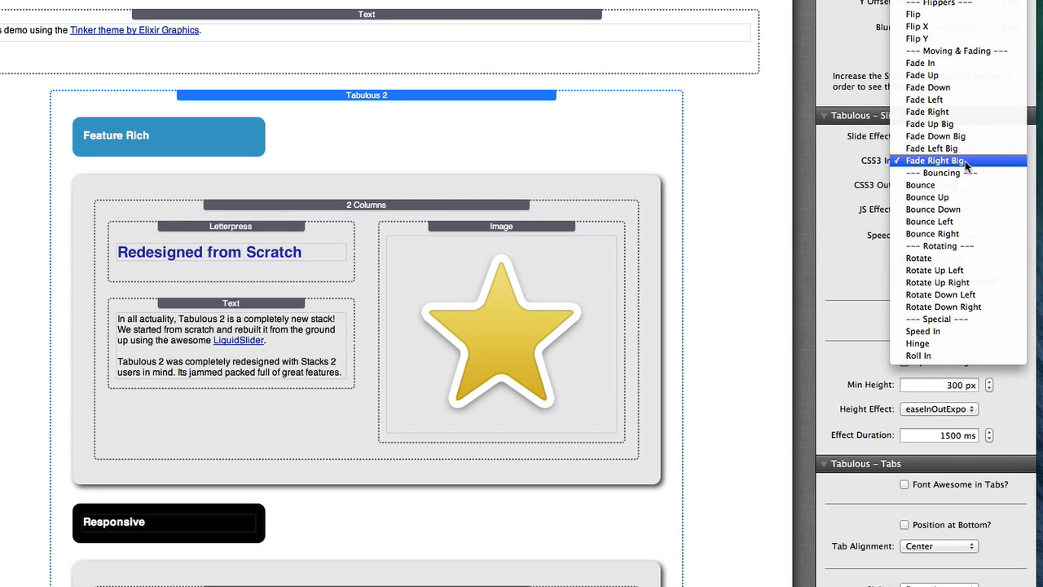
{"action": "left_click", "coordinate": [967, 165]}
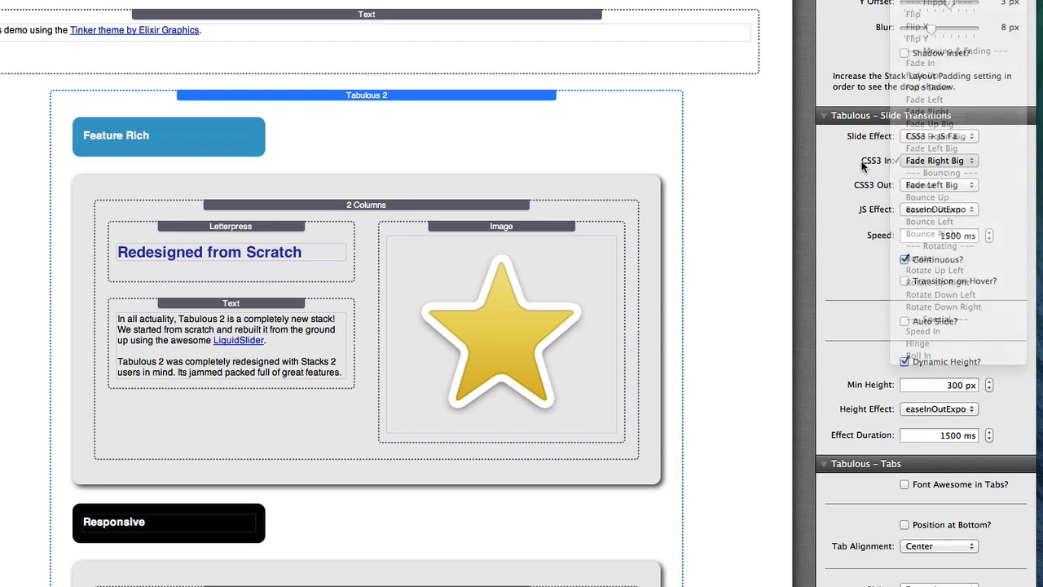
{"action": "left_click", "coordinate": [934, 187]}
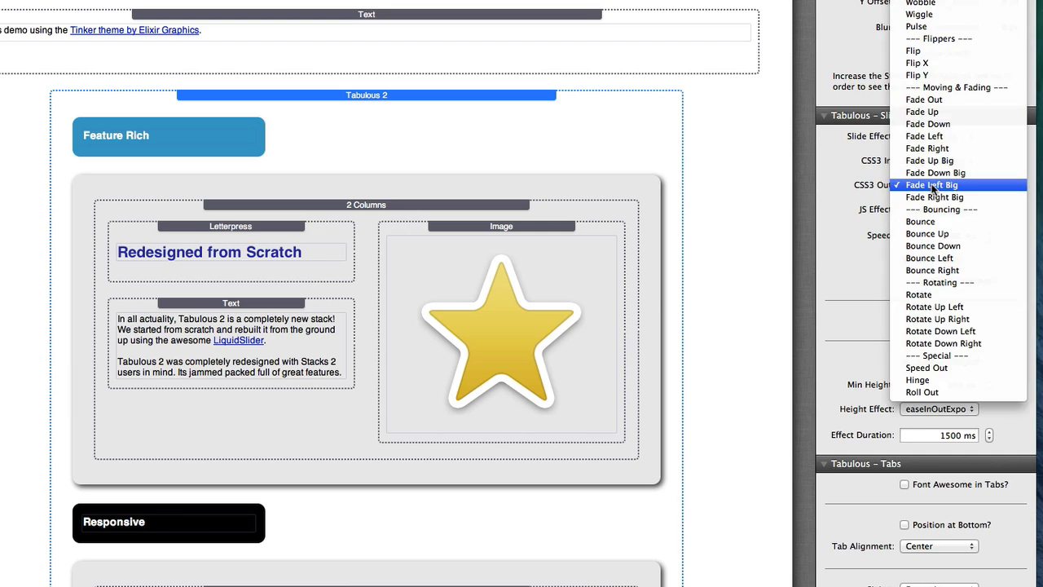
{"action": "left_click", "coordinate": [870, 186]}
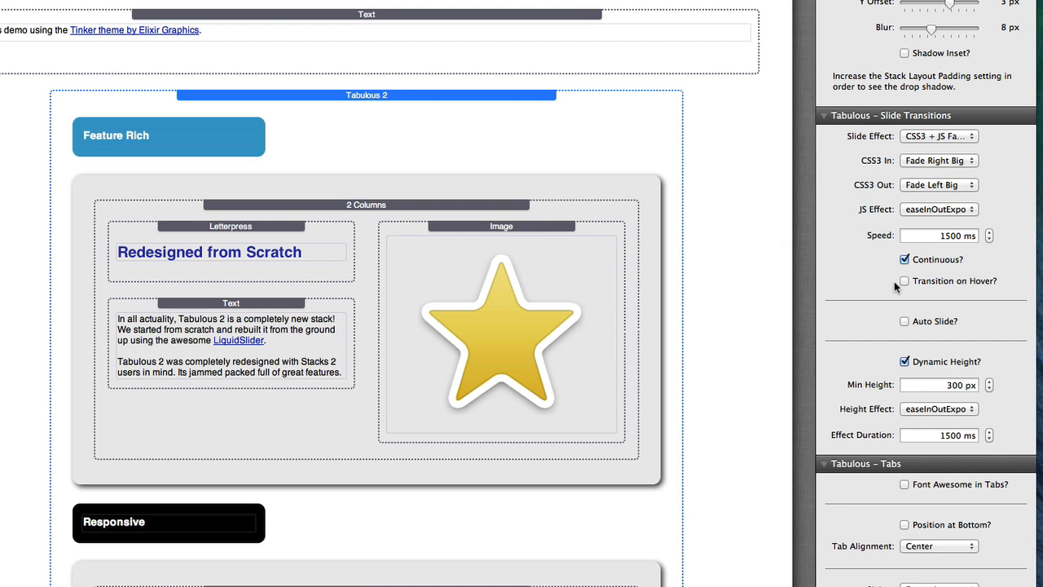
Step: Enable Font Awesome in Tabs in the tab settings of the four-slide Tabulous 2 stack
{"action": "scroll", "coordinate": [889, 293], "scroll_direction": "down", "scroll_amount": 1}
{"action": "scroll", "coordinate": [889, 293], "scroll_direction": "down", "scroll_amount": 1}
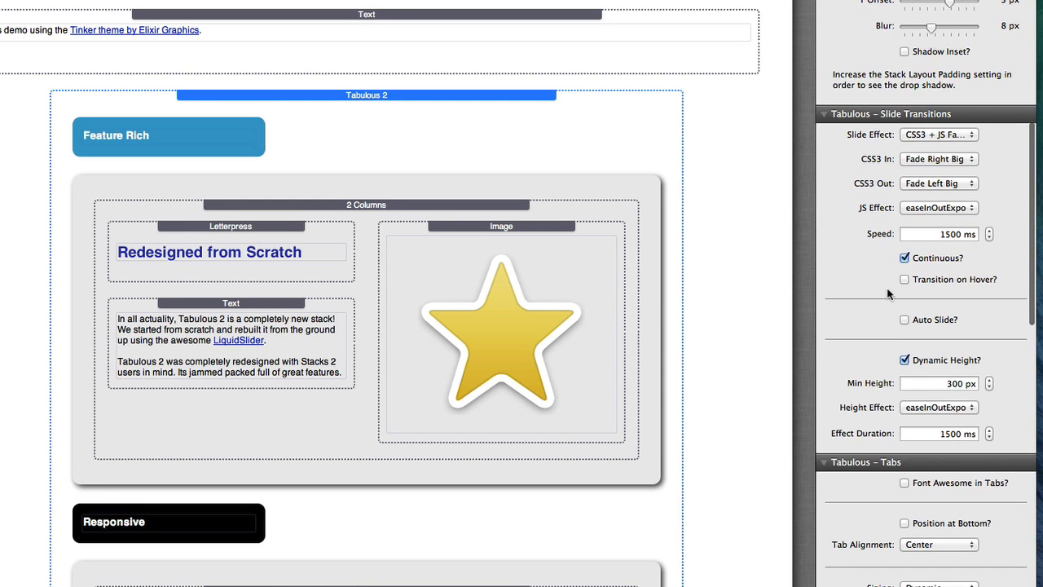
{"action": "scroll", "coordinate": [888, 293], "scroll_direction": "down", "scroll_amount": 5}
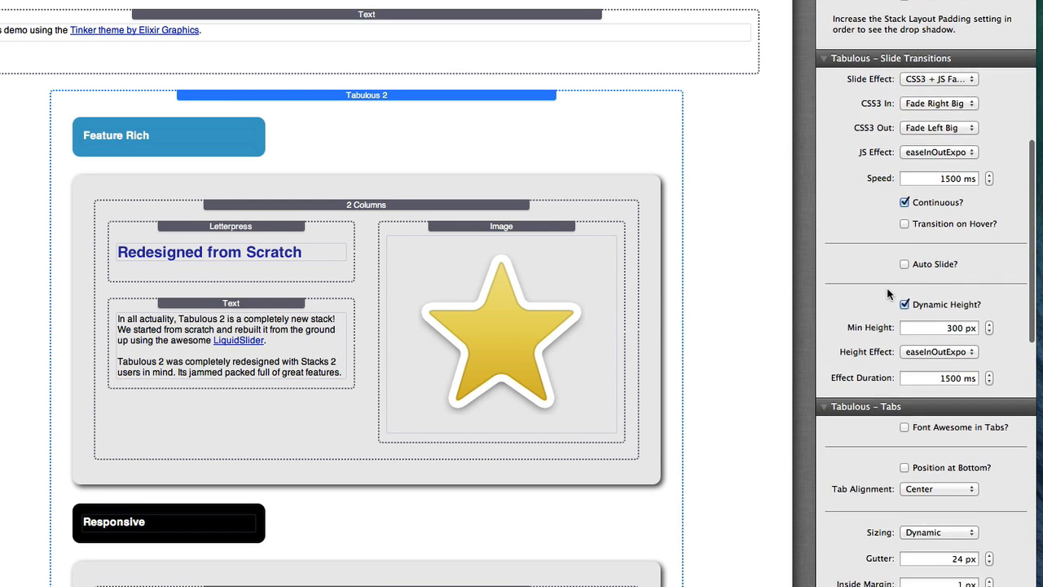
{"action": "scroll", "coordinate": [888, 294], "scroll_direction": "down", "scroll_amount": 5}
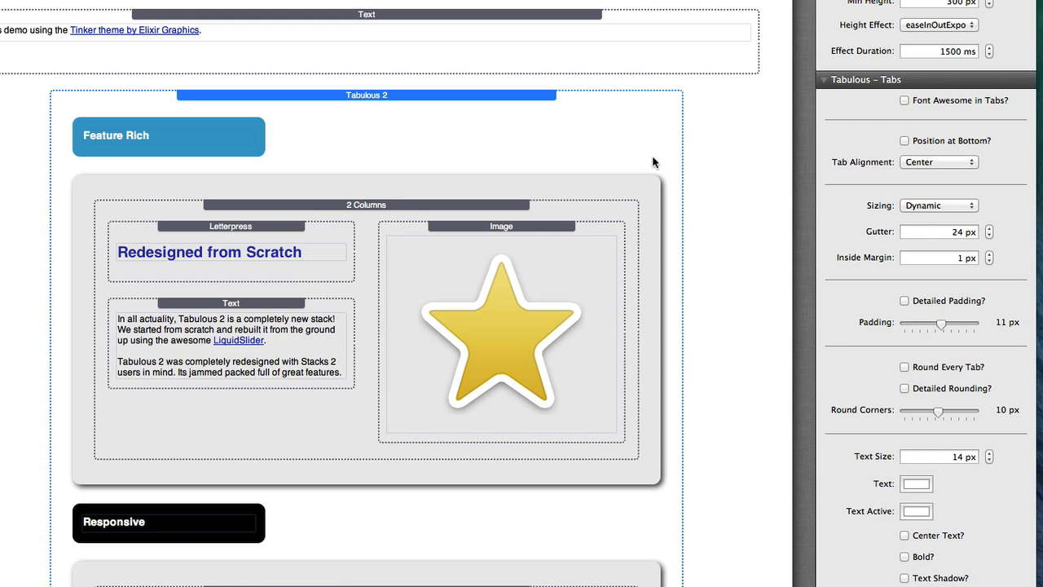
{"action": "left_click", "coordinate": [904, 100]}
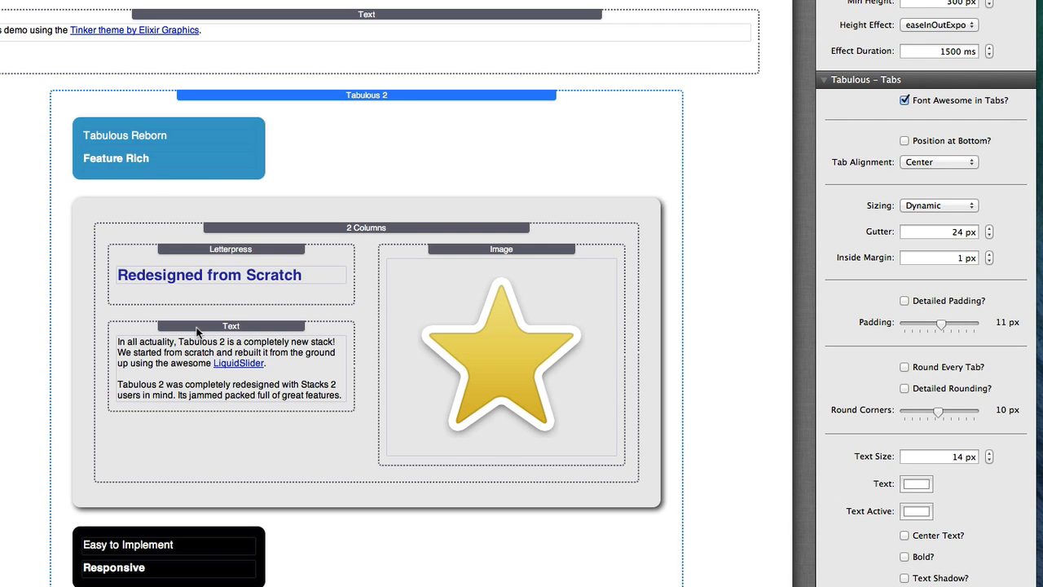
Step: Look through the two-line tab titles above each panel of the Tabulous 2 stack
{"action": "scroll", "coordinate": [194, 327], "scroll_direction": "down", "scroll_amount": 5}
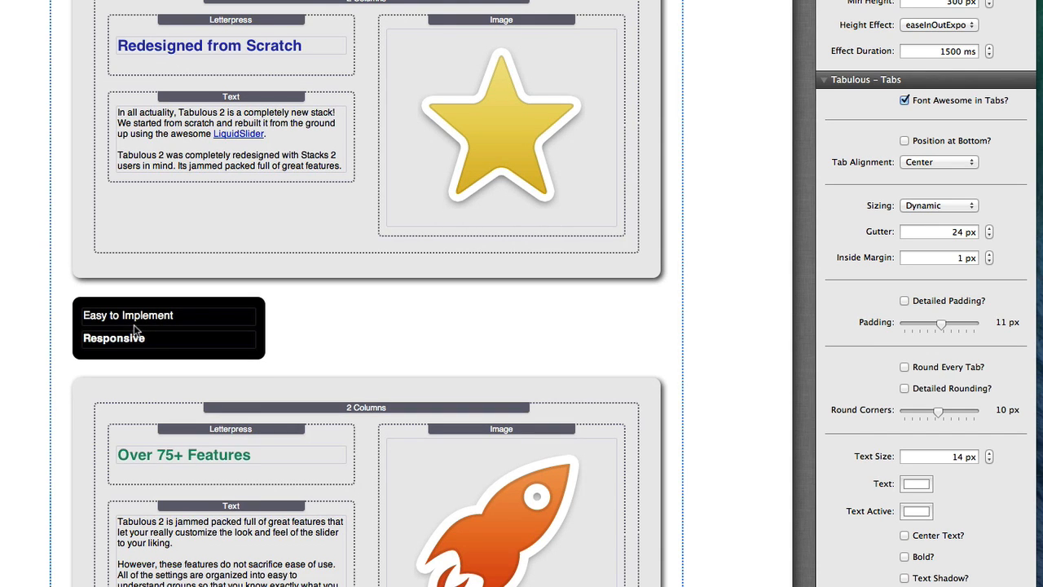
{"action": "scroll", "coordinate": [220, 330], "scroll_direction": "down", "scroll_amount": 8}
{"action": "scroll", "coordinate": [219, 331], "scroll_direction": "down", "scroll_amount": 4}
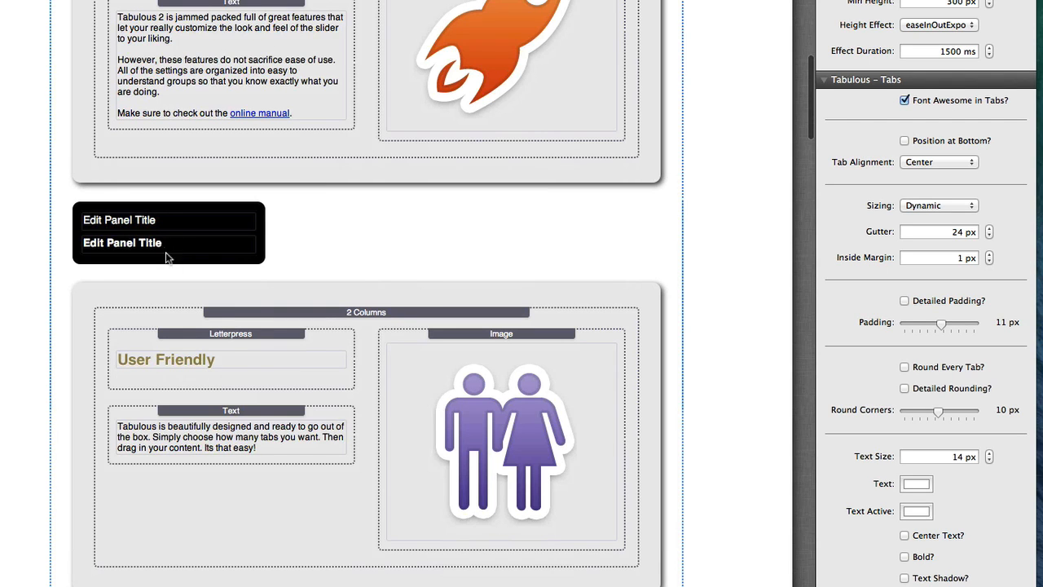
{"action": "scroll", "coordinate": [162, 269], "scroll_direction": "down", "scroll_amount": 7}
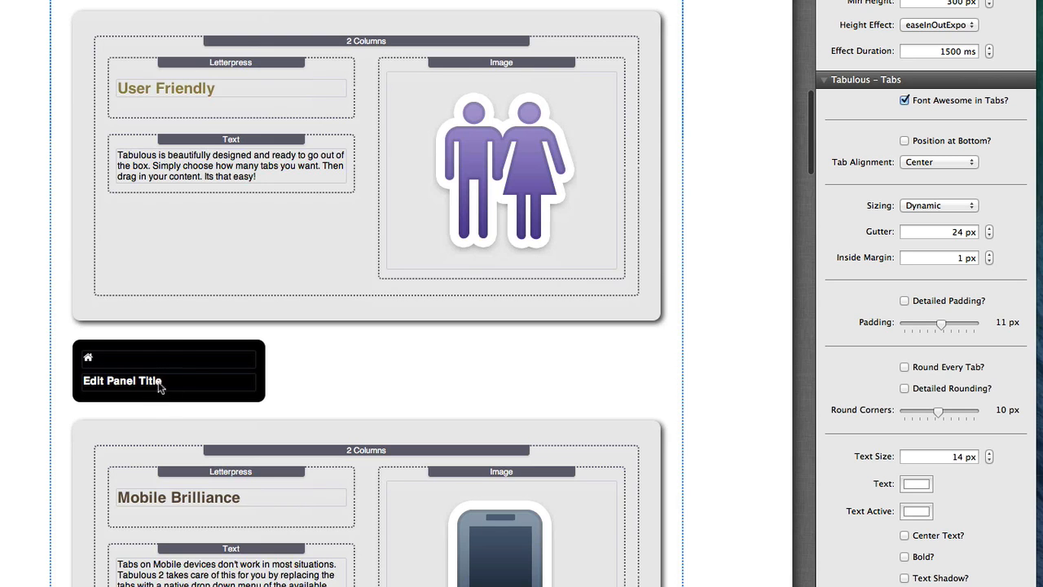
{"action": "scroll", "coordinate": [188, 350], "scroll_direction": "up", "scroll_amount": 2}
{"action": "scroll", "coordinate": [188, 351], "scroll_direction": "up", "scroll_amount": 20}
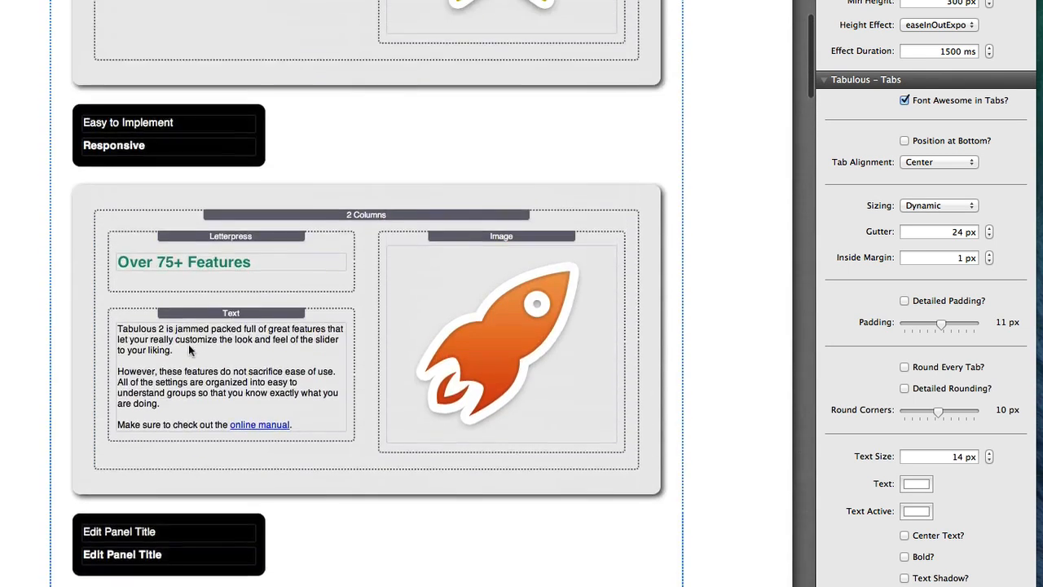
{"action": "scroll", "coordinate": [188, 344], "scroll_direction": "up", "scroll_amount": 2}
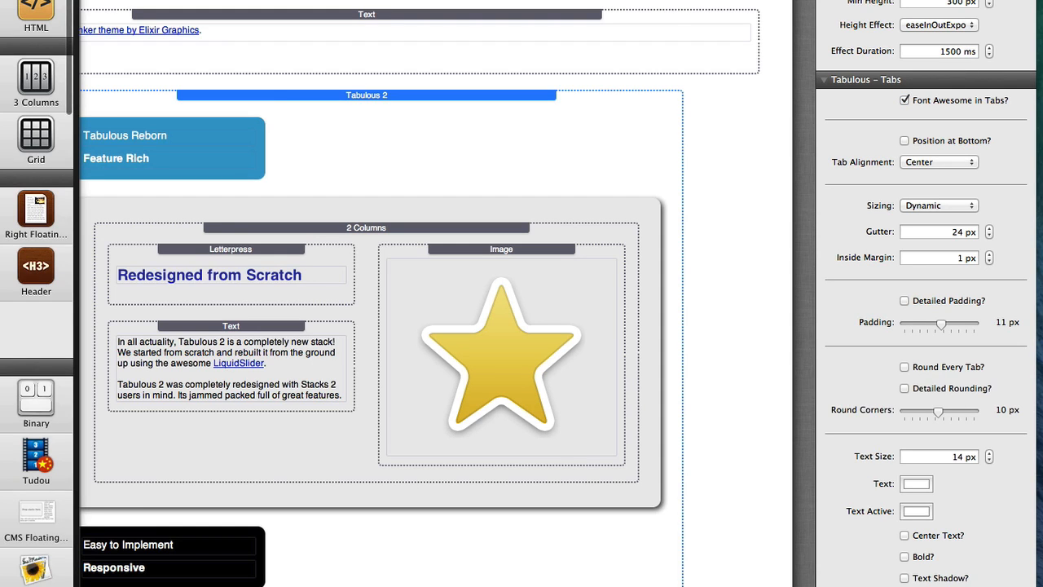
Step: Add a new Tabulous 2 stack between the Text stack and the existing Tabulous 2 stack
{"action": "left_click_drag", "start_coordinate": [36, 82], "coordinate": [226, 81]}
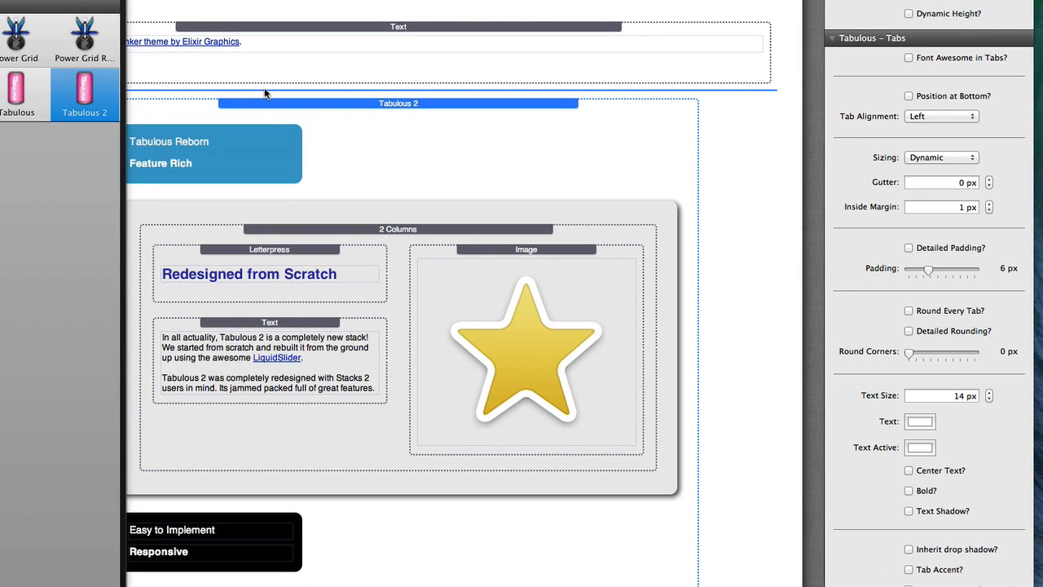
{"action": "left_click_drag", "start_coordinate": [264, 93], "coordinate": [264, 93]}
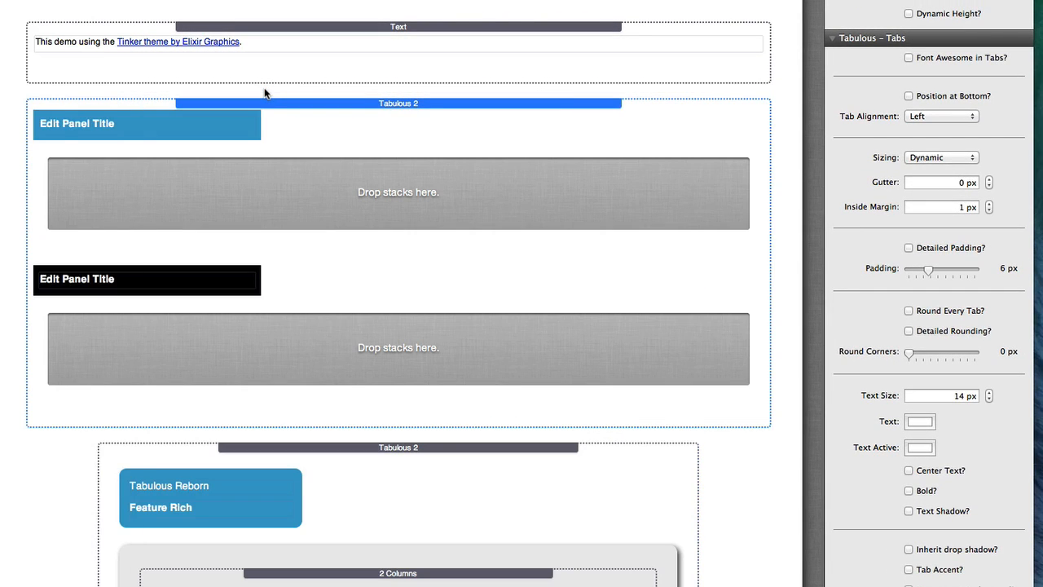
{"action": "left_click", "coordinate": [275, 103]}
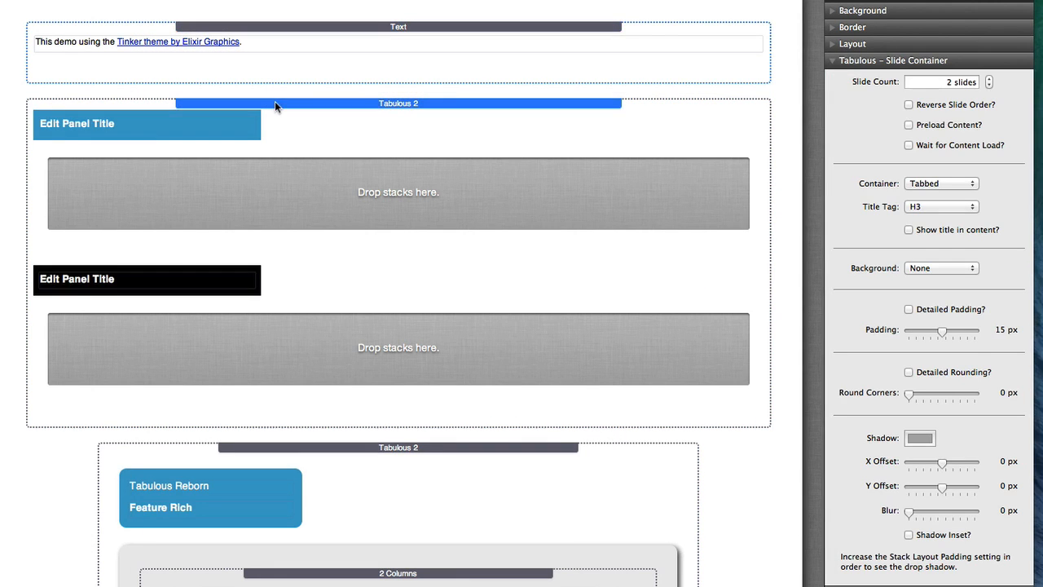
Step: Enable Font Awesome in Tabs on the newly added Tabulous 2 stack, and delete that stack
{"action": "scroll", "coordinate": [965, 354], "scroll_direction": "down", "scroll_amount": 10}
{"action": "scroll", "coordinate": [965, 354], "scroll_direction": "down", "scroll_amount": 2}
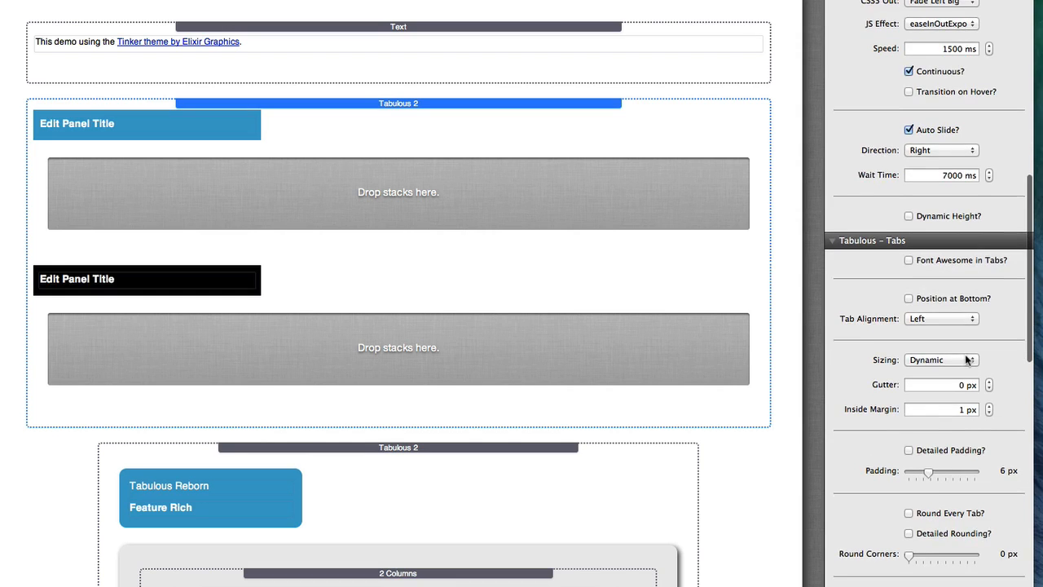
{"action": "left_click", "coordinate": [908, 251]}
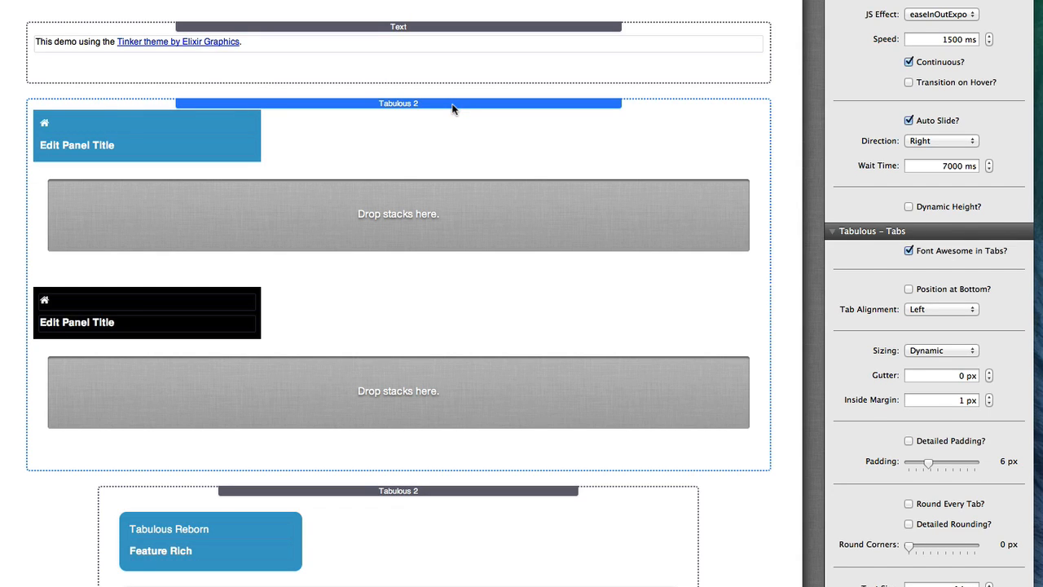
{"action": "key", "text": "Delete"}
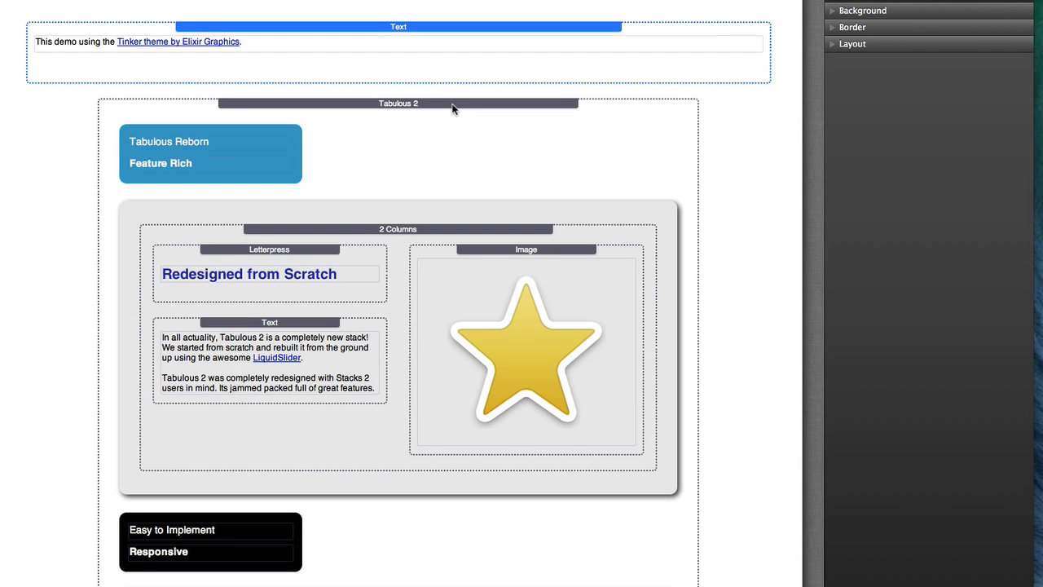
Step: Set the navigation style of the four-slide Tabulous 2 stack to Arrows
{"action": "left_click", "coordinate": [453, 109]}
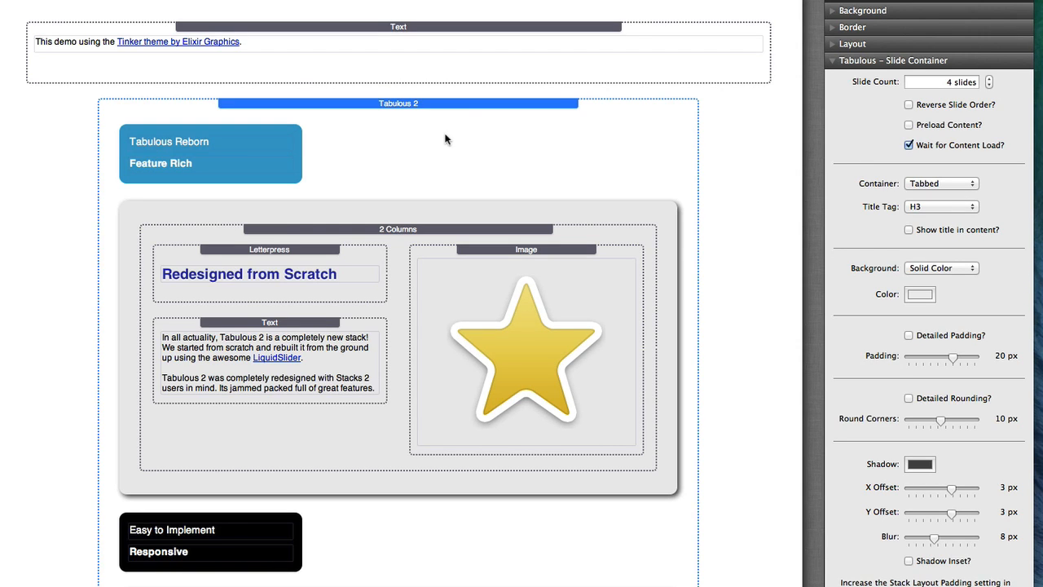
{"action": "scroll", "coordinate": [514, 165], "scroll_direction": "down", "scroll_amount": 2}
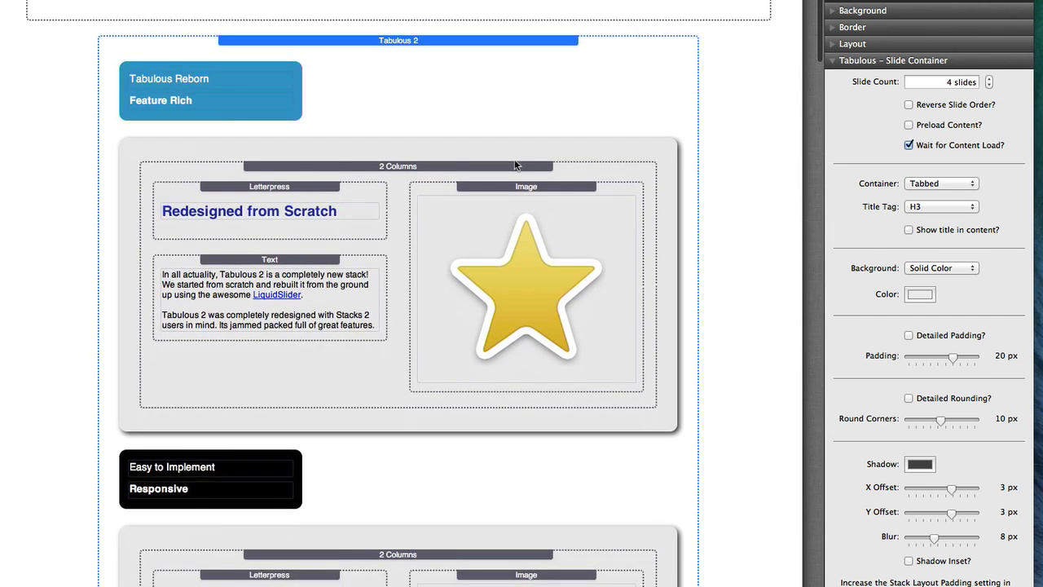
{"action": "scroll", "coordinate": [514, 165], "scroll_direction": "up", "scroll_amount": 3}
{"action": "scroll", "coordinate": [686, 164], "scroll_direction": "down", "scroll_amount": 3}
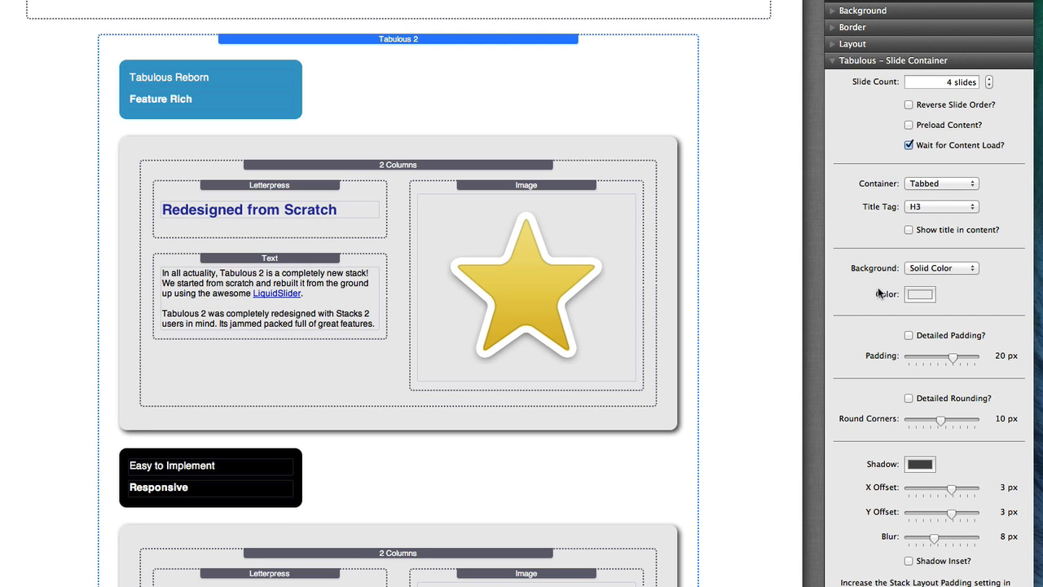
{"action": "scroll", "coordinate": [878, 287], "scroll_direction": "down", "scroll_amount": 10}
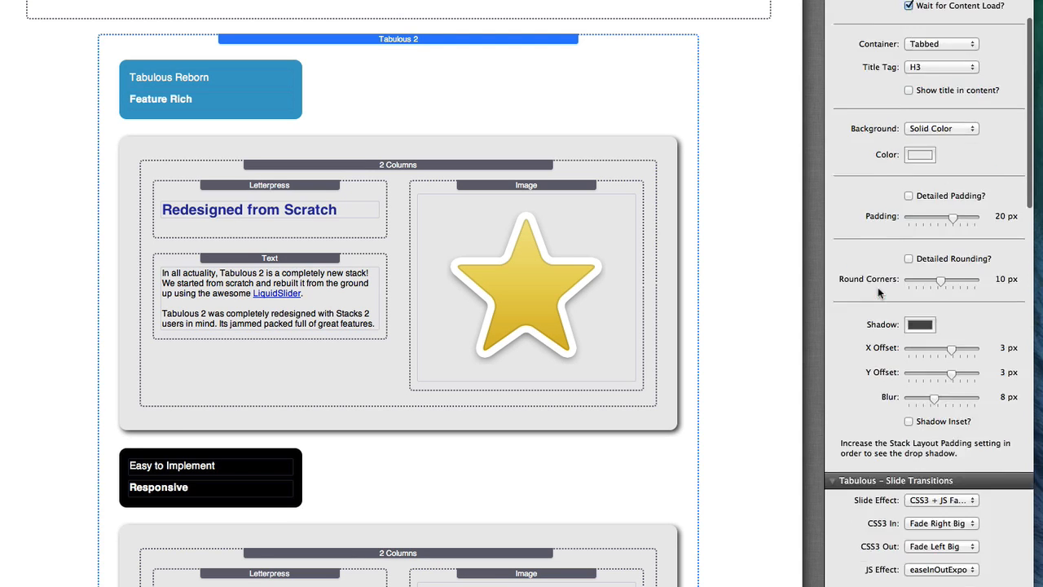
{"action": "scroll", "coordinate": [877, 294], "scroll_direction": "down", "scroll_amount": 15}
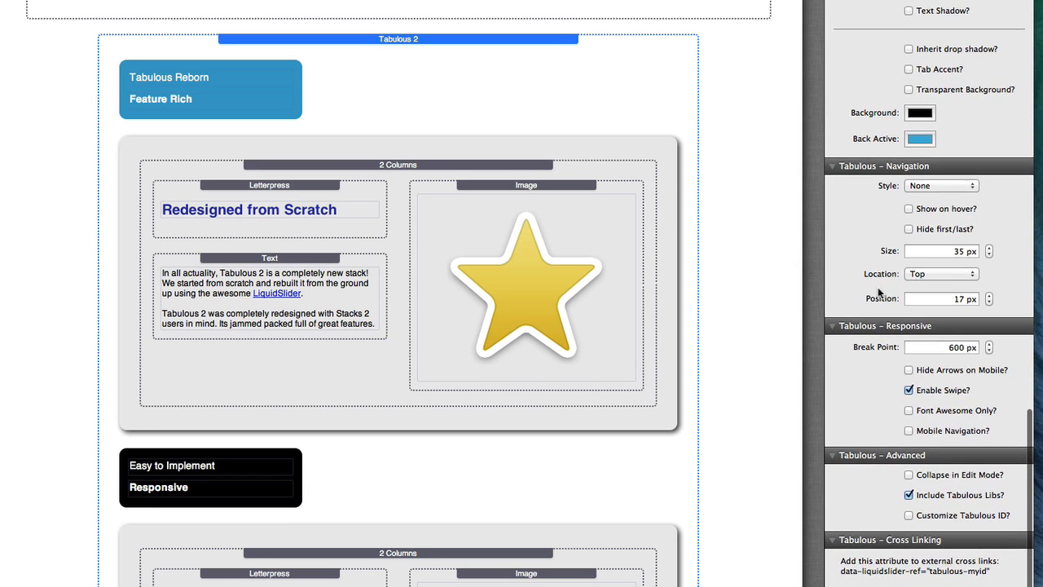
{"action": "left_click", "coordinate": [923, 193]}
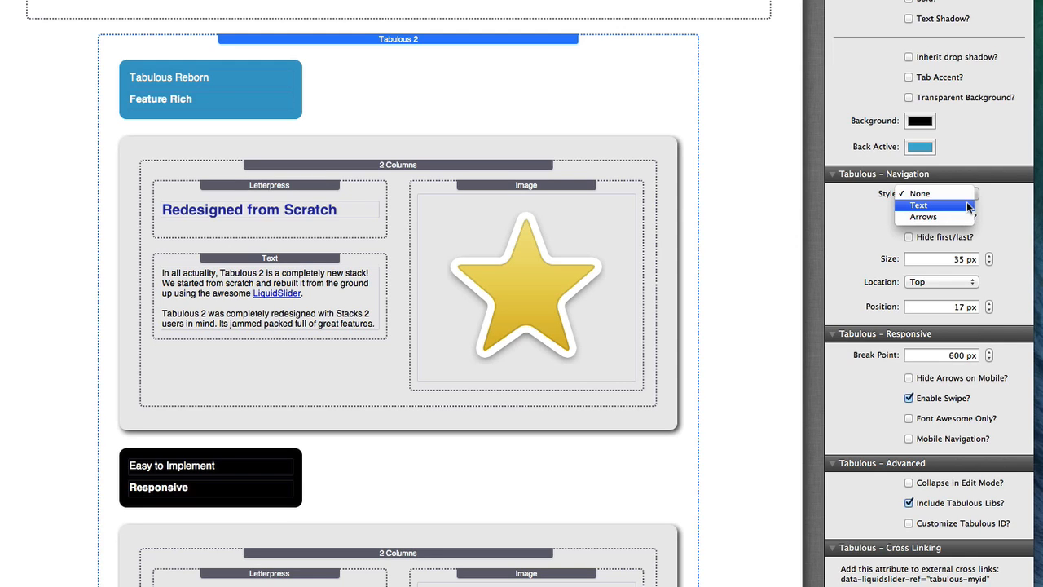
{"action": "left_click", "coordinate": [990, 200]}
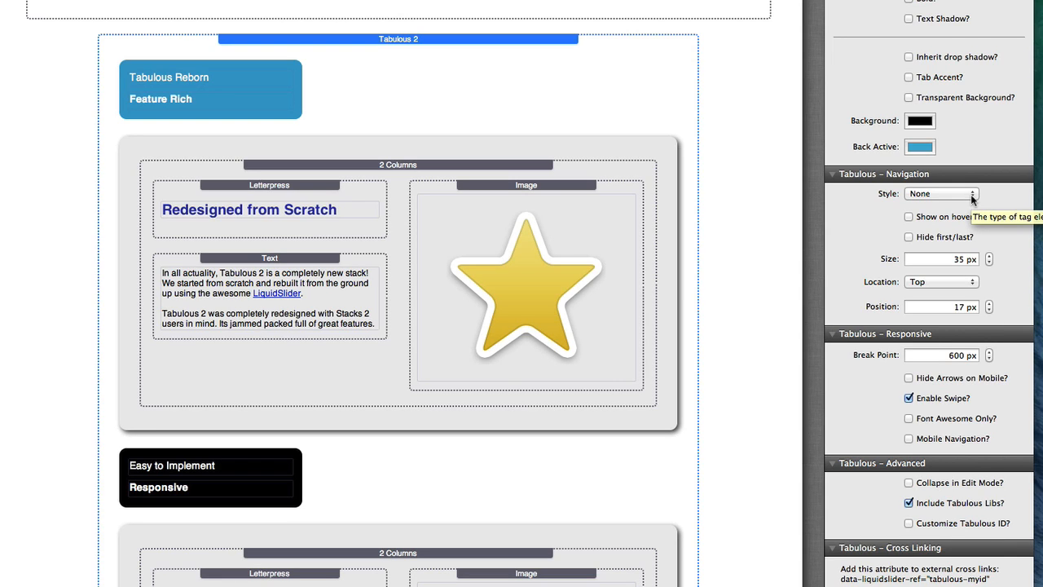
{"action": "left_click", "coordinate": [972, 200]}
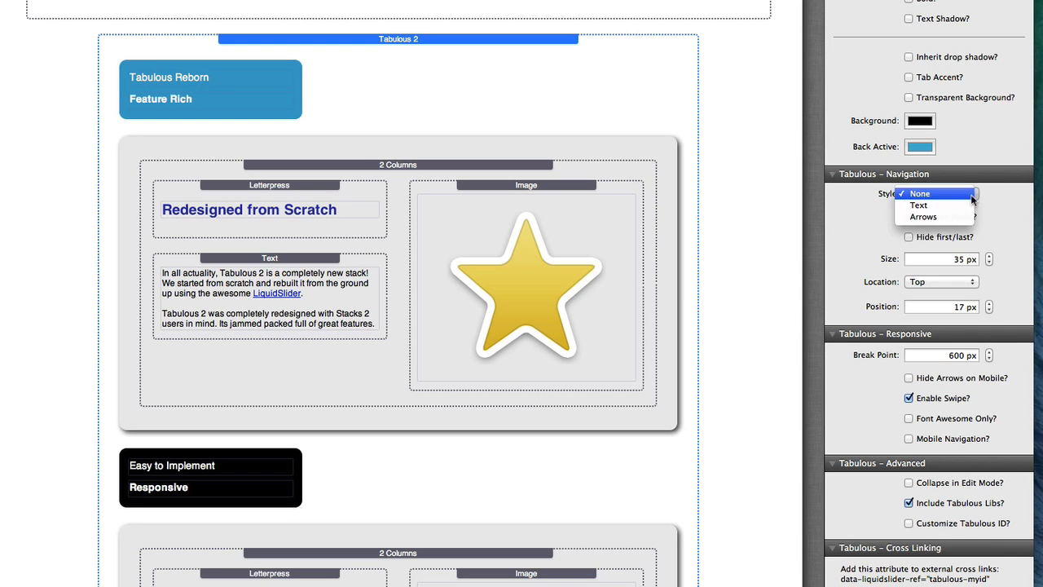
{"action": "left_click", "coordinate": [958, 217]}
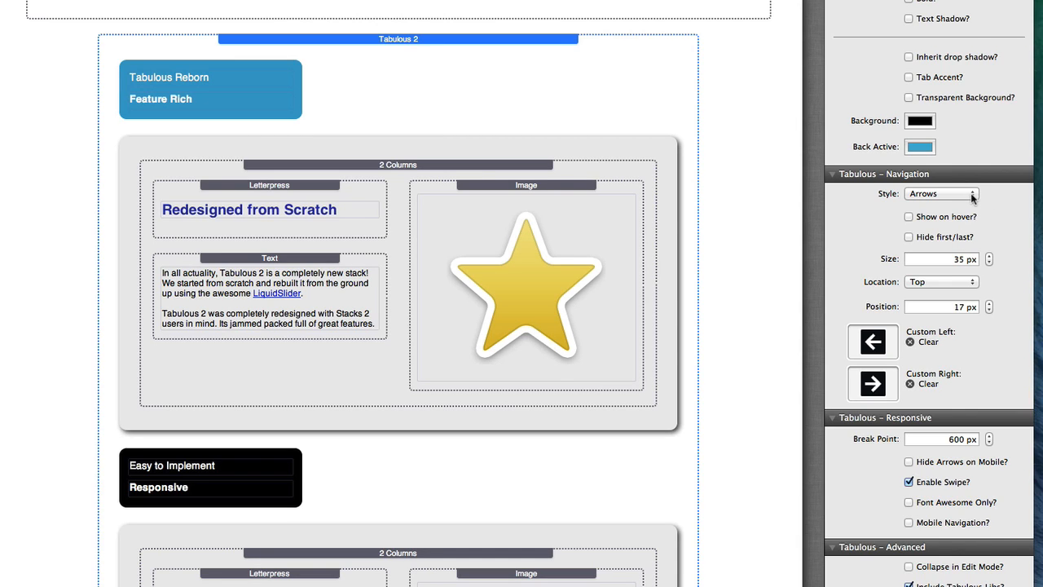
Step: Review the navigation style choices available for the Tabulous 2 stack
{"action": "left_click", "coordinate": [973, 195]}
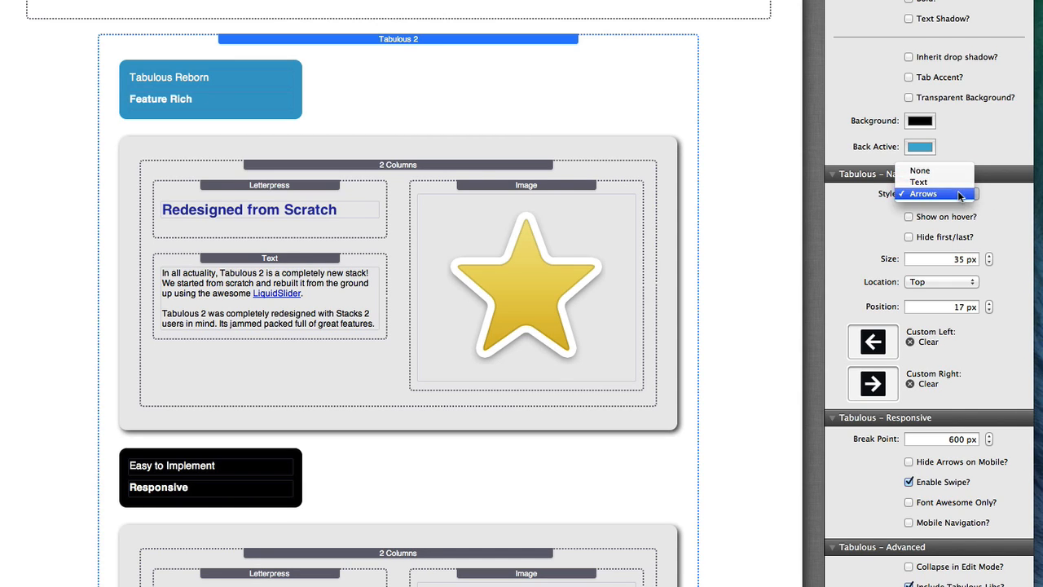
{"action": "left_click", "coordinate": [1029, 210]}
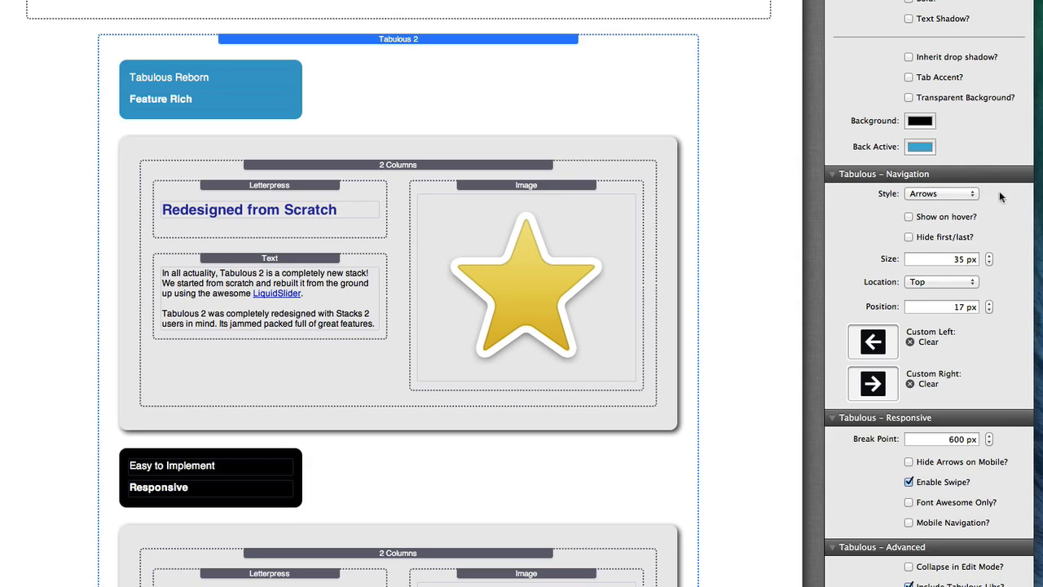
{"action": "left_click", "coordinate": [975, 193]}
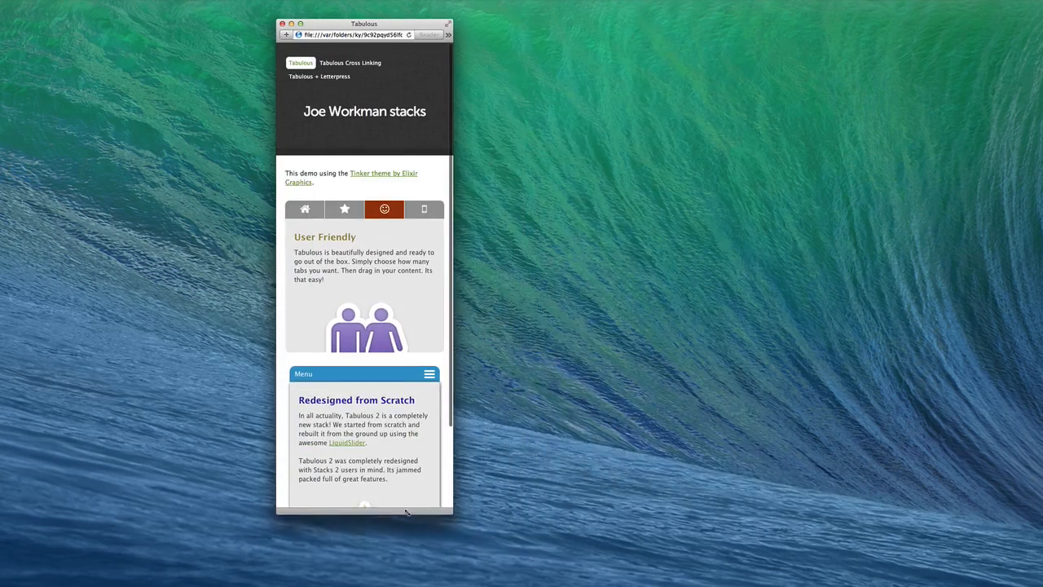
Step: Switch to the Safari preview, lengthen and reposition its narrow window, and try the upper icon tabs and the lower mobile menu's Feature Rich entry
{"action": "left_click_drag", "start_coordinate": [406, 512], "coordinate": [400, 543]}
{"action": "left_click_drag", "start_coordinate": [398, 24], "coordinate": [575, 16]}
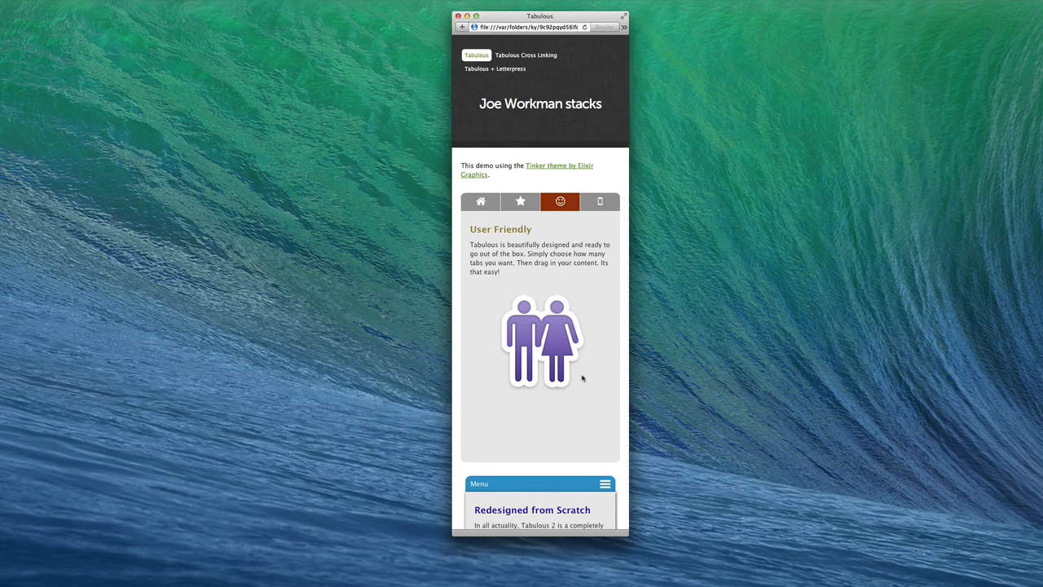
{"action": "left_click", "coordinate": [521, 202]}
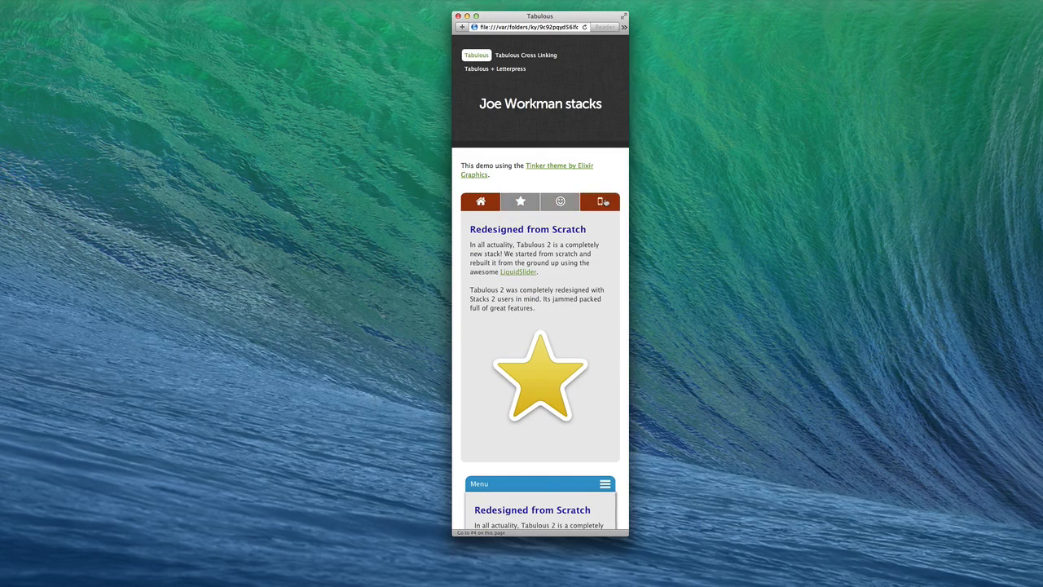
{"action": "left_click", "coordinate": [606, 483]}
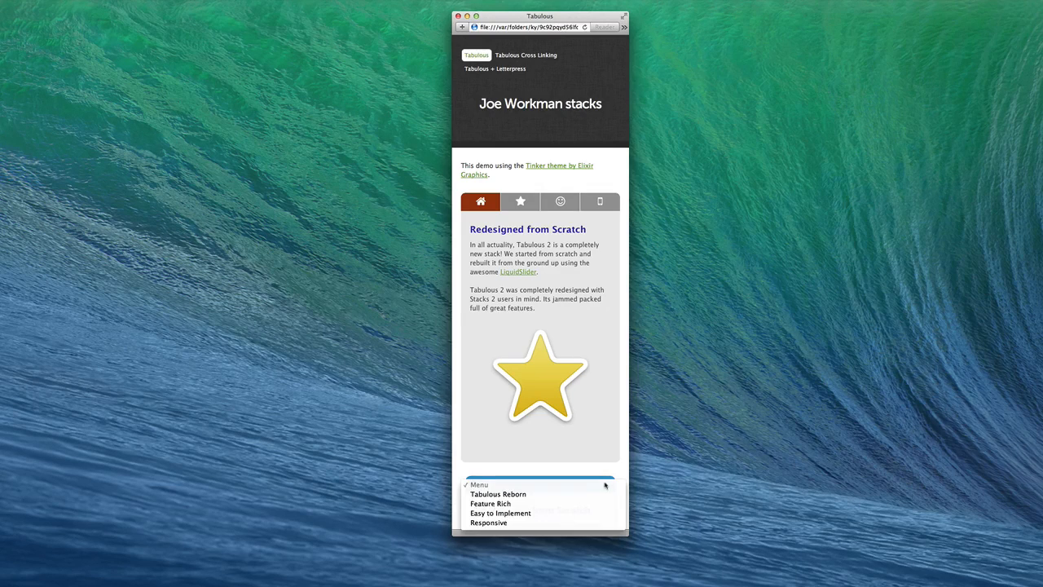
{"action": "left_click", "coordinate": [553, 506]}
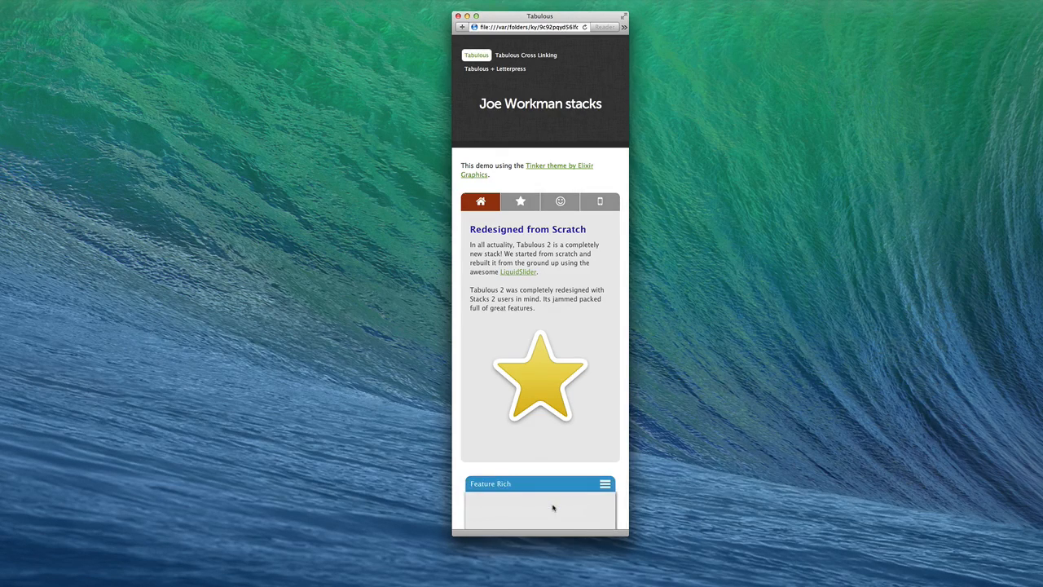
Step: Switch the upper Tabulous stack through its star, smiley and phone icon tabs
{"action": "left_click", "coordinate": [533, 209]}
{"action": "left_click", "coordinate": [560, 203]}
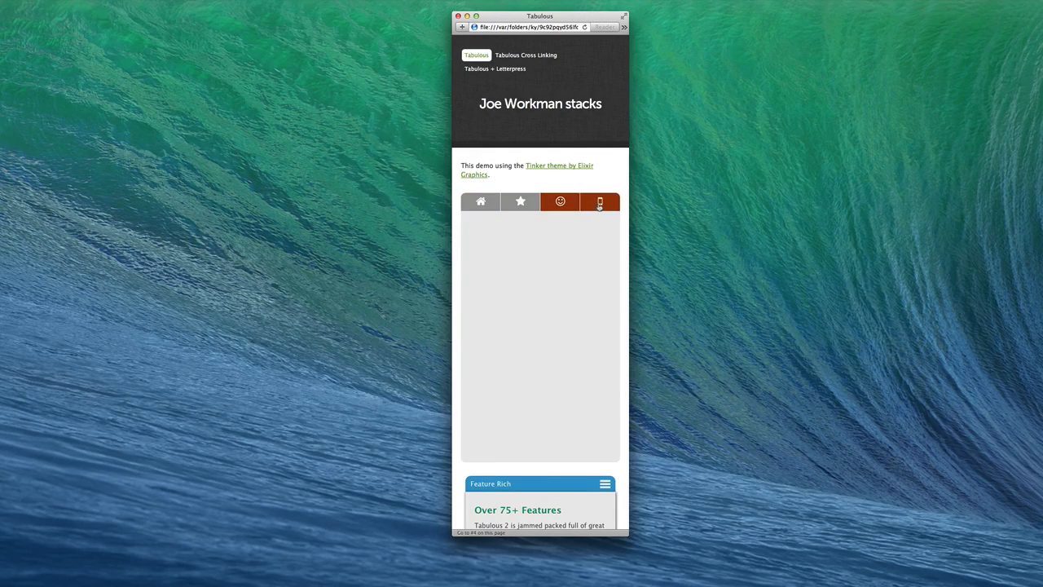
{"action": "left_click", "coordinate": [599, 206]}
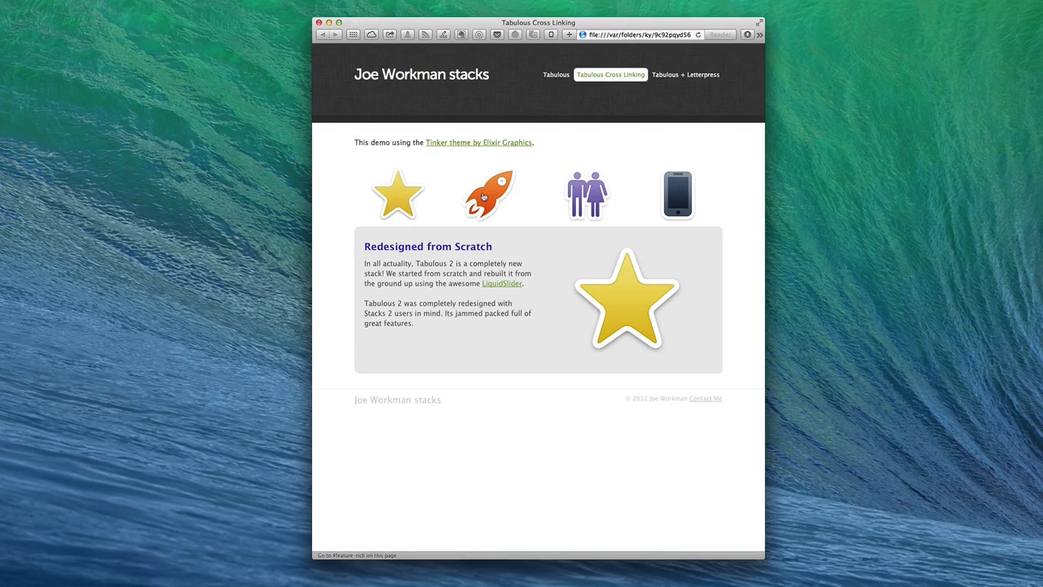
Step: Test the rocket, people, phone and star image links that switch slides on the wide Tabulous Cross Linking page
{"action": "left_click", "coordinate": [483, 197]}
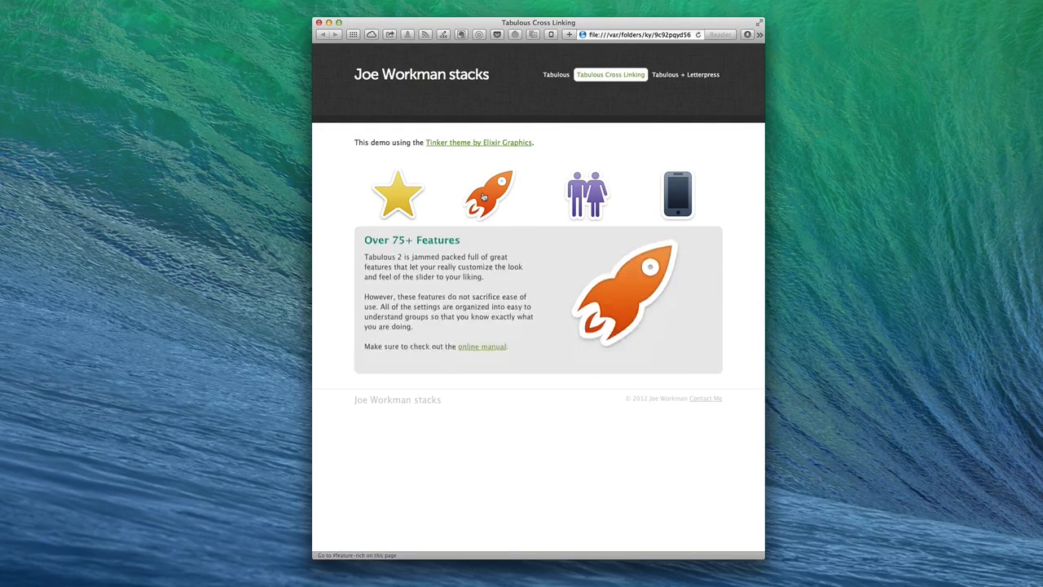
{"action": "left_click", "coordinate": [577, 200]}
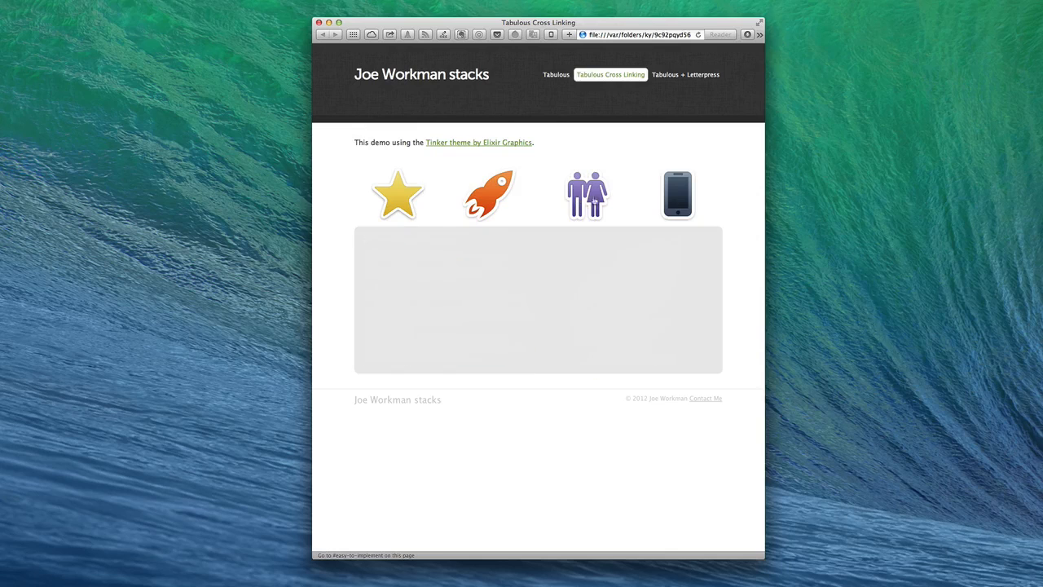
{"action": "left_click", "coordinate": [674, 197]}
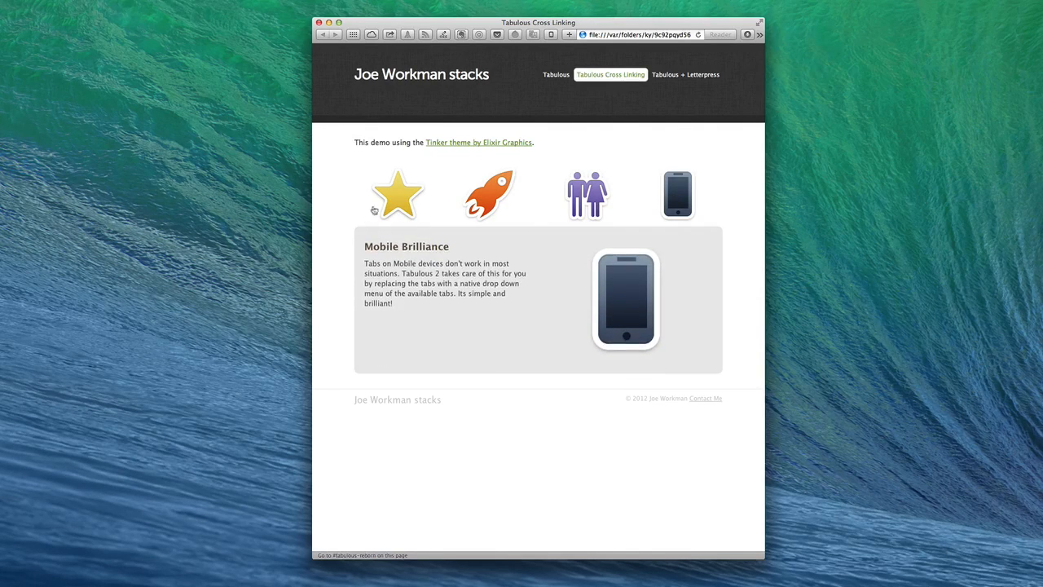
{"action": "left_click", "coordinate": [392, 210]}
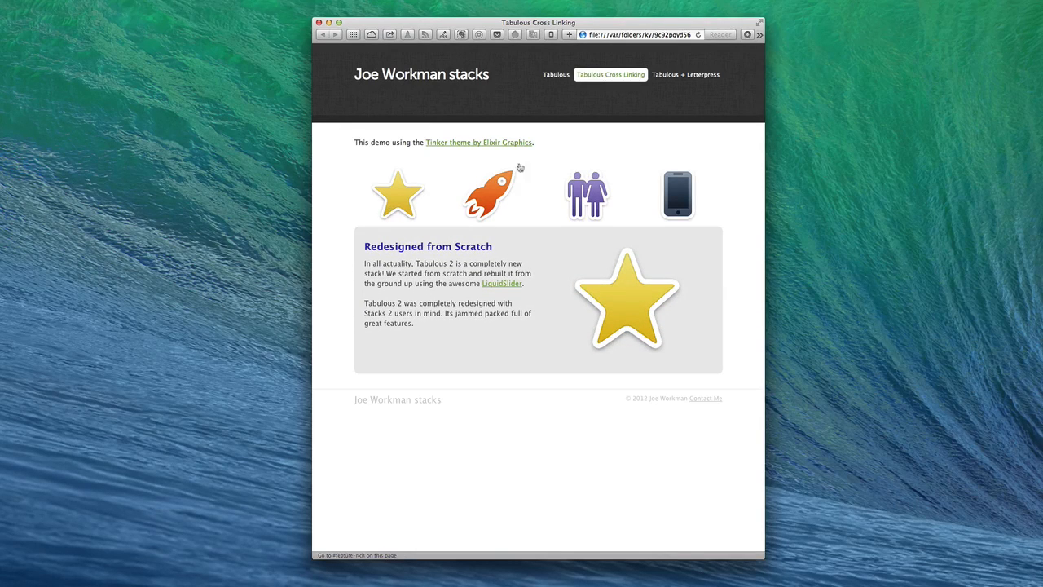
{"action": "left_click", "coordinate": [689, 207]}
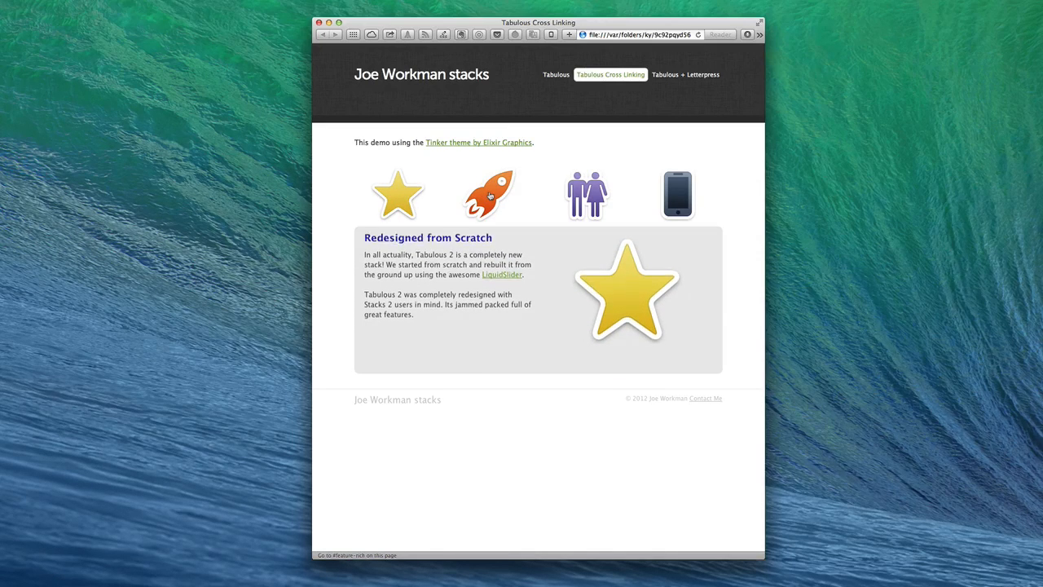
Step: Narrow the Tabulous Cross Linking preview to mobile width and test its people and phone image links
{"action": "left_click_drag", "start_coordinate": [761, 553], "coordinate": [506, 562]}
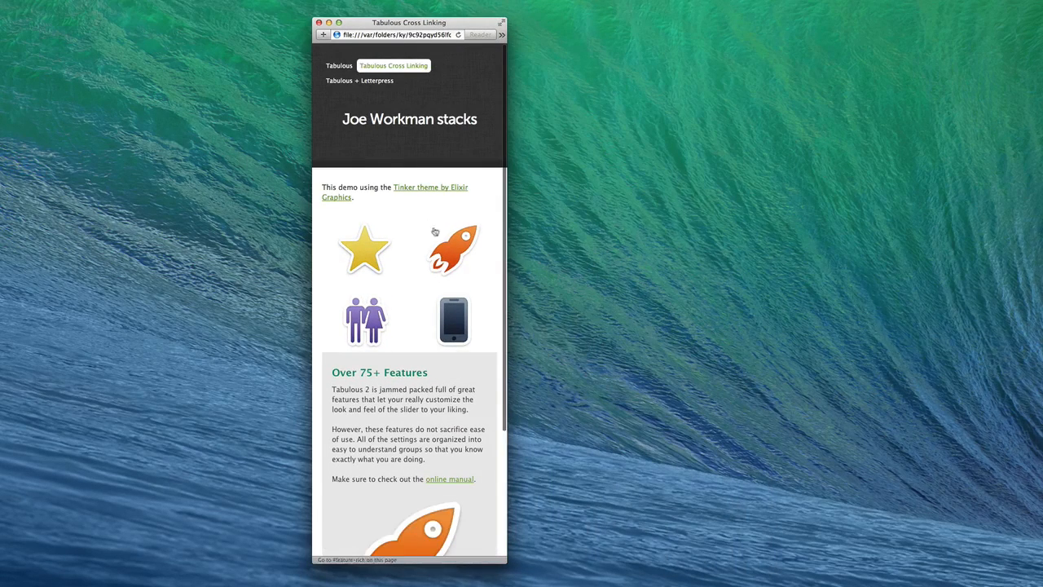
{"action": "left_click", "coordinate": [362, 316]}
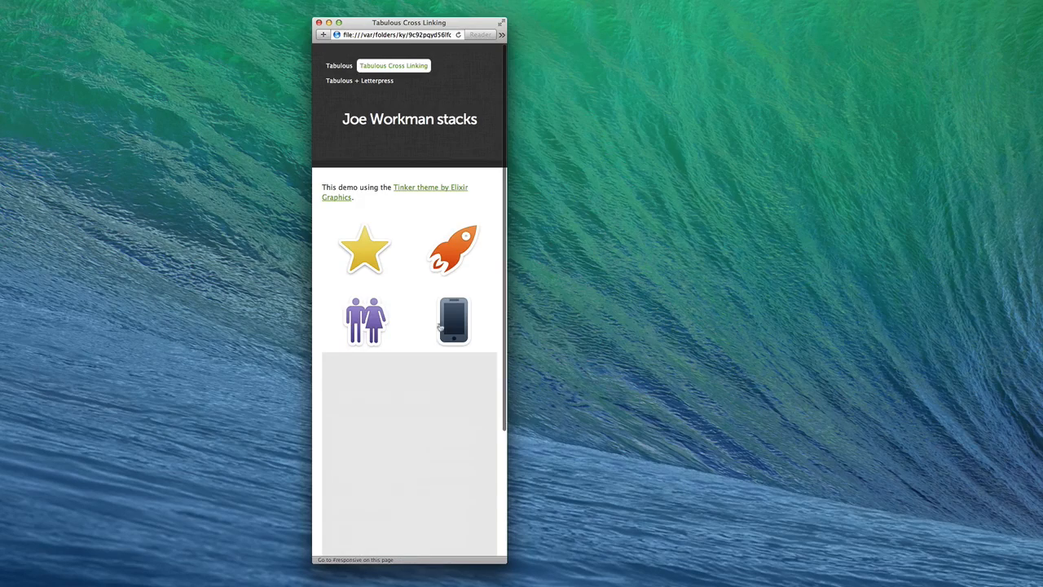
{"action": "left_click", "coordinate": [447, 326]}
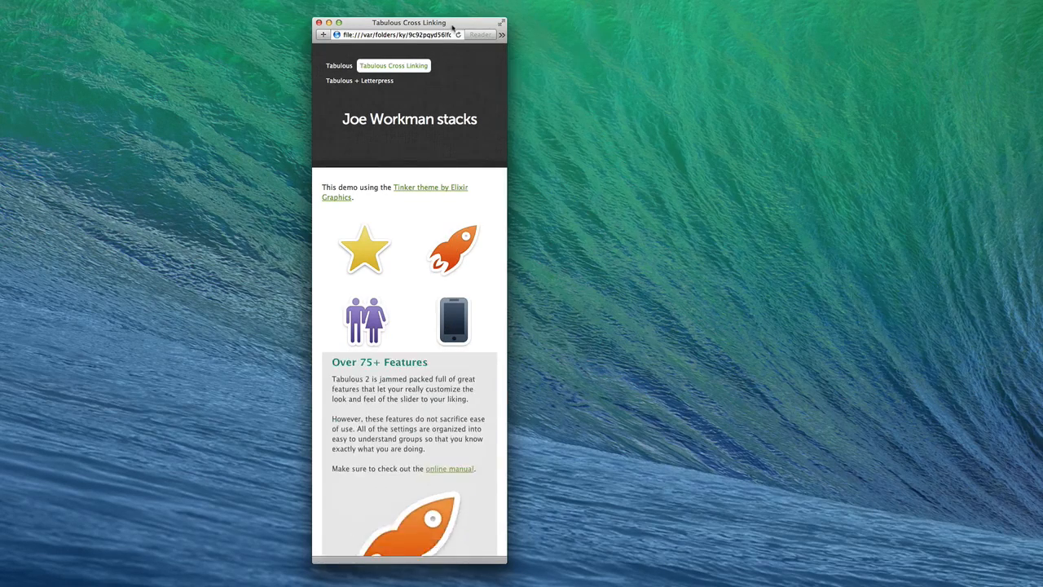
Step: Reposition the narrow Tabulous Cross Linking window and widen it back to the desktop layout
{"action": "left_click_drag", "start_coordinate": [453, 25], "coordinate": [619, 14]}
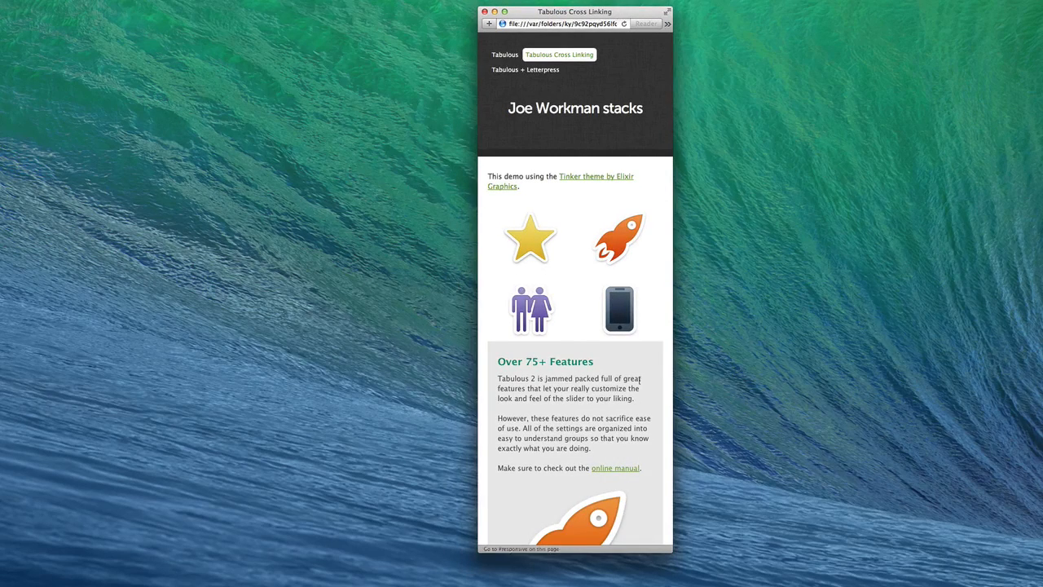
{"action": "left_click_drag", "start_coordinate": [573, 13], "coordinate": [473, 17]}
{"action": "left_click_drag", "start_coordinate": [561, 556], "coordinate": [862, 517]}
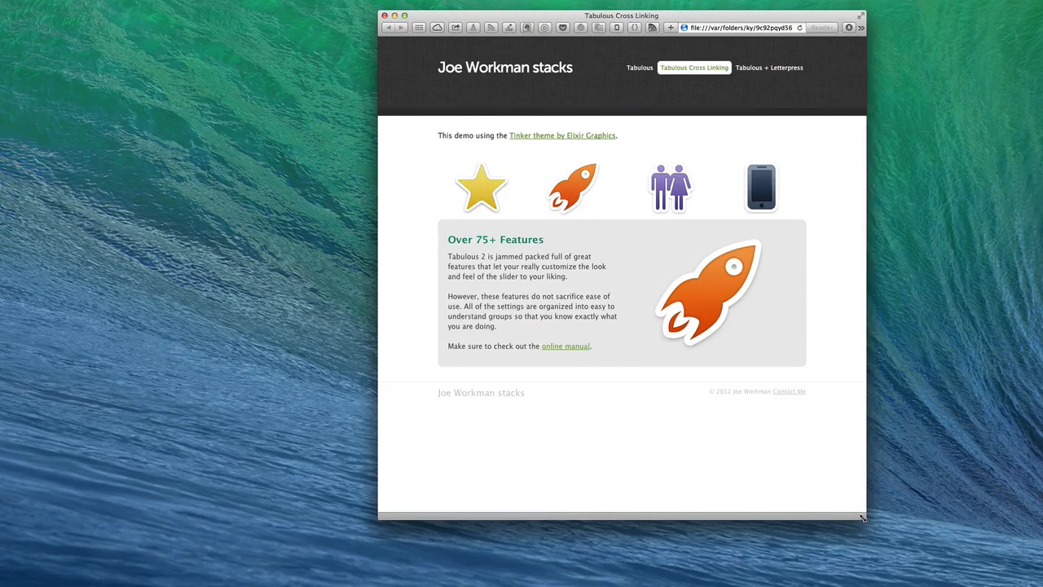